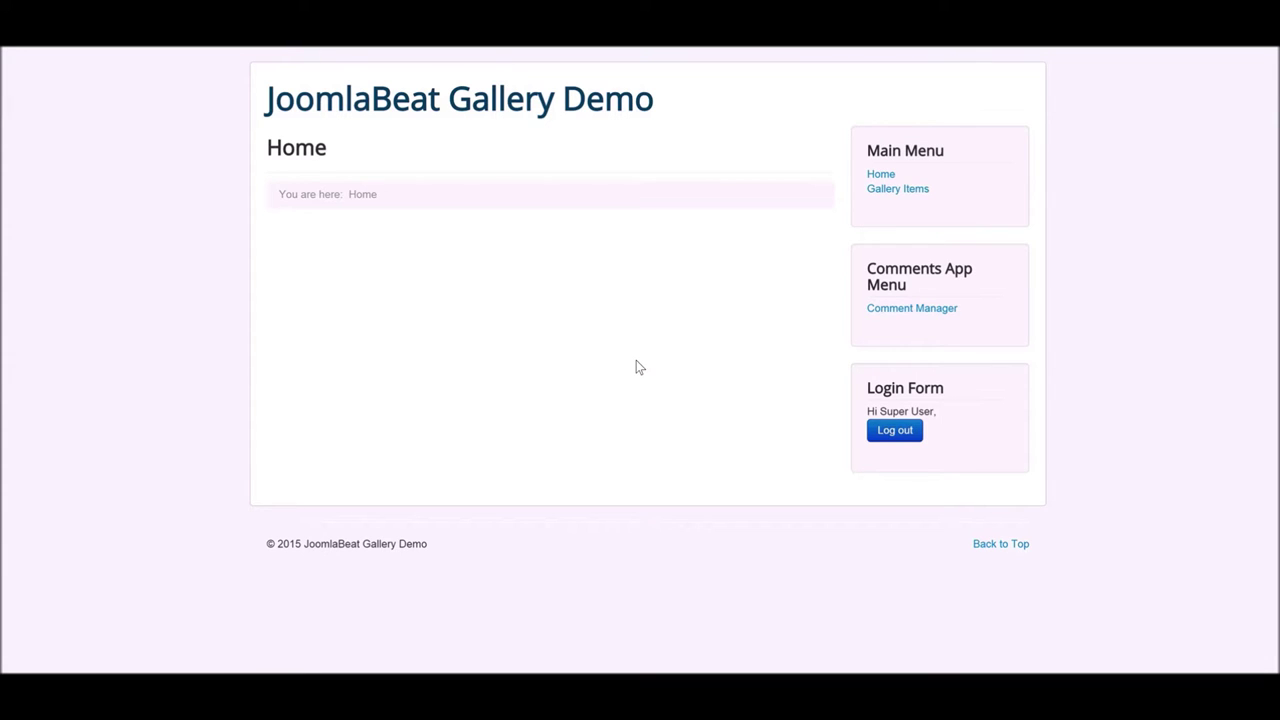
Open the Gallery Items page from the Main Menu to see the four captioned photos.
click(920, 190)
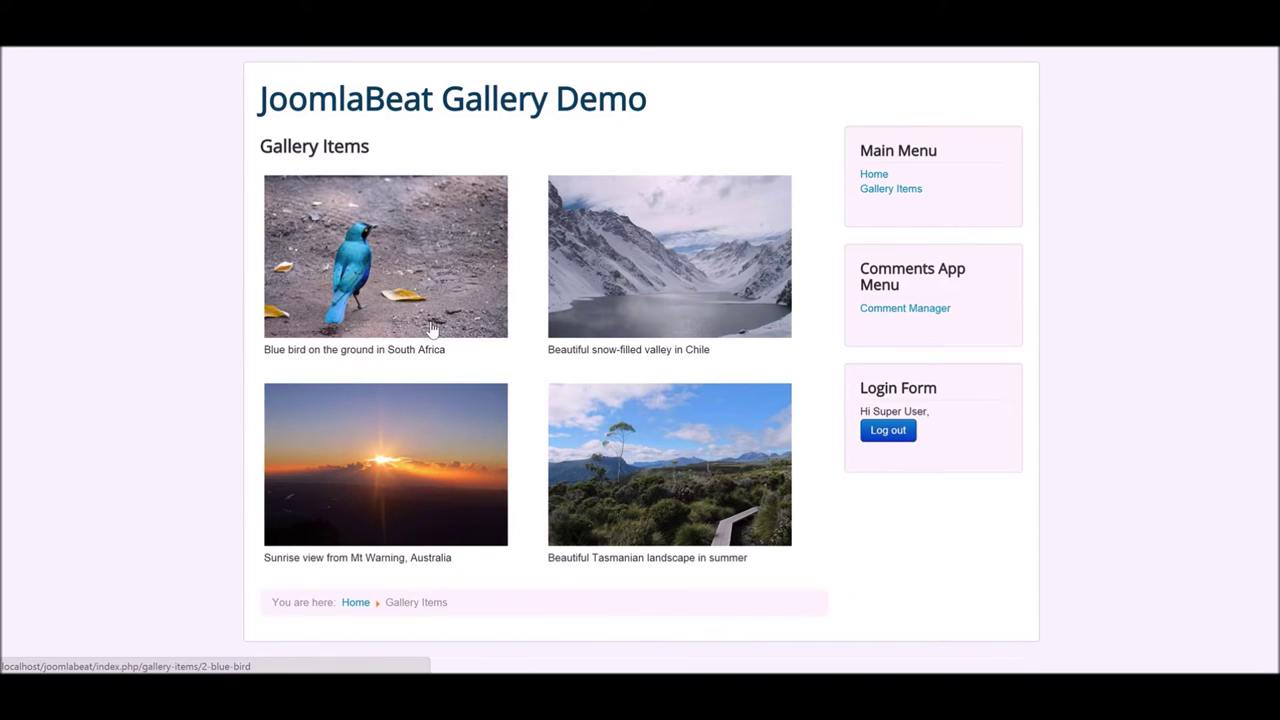
Open the Blue Bird gallery item and scroll down to the Subject field of its Add a comment form.
click(432, 328)
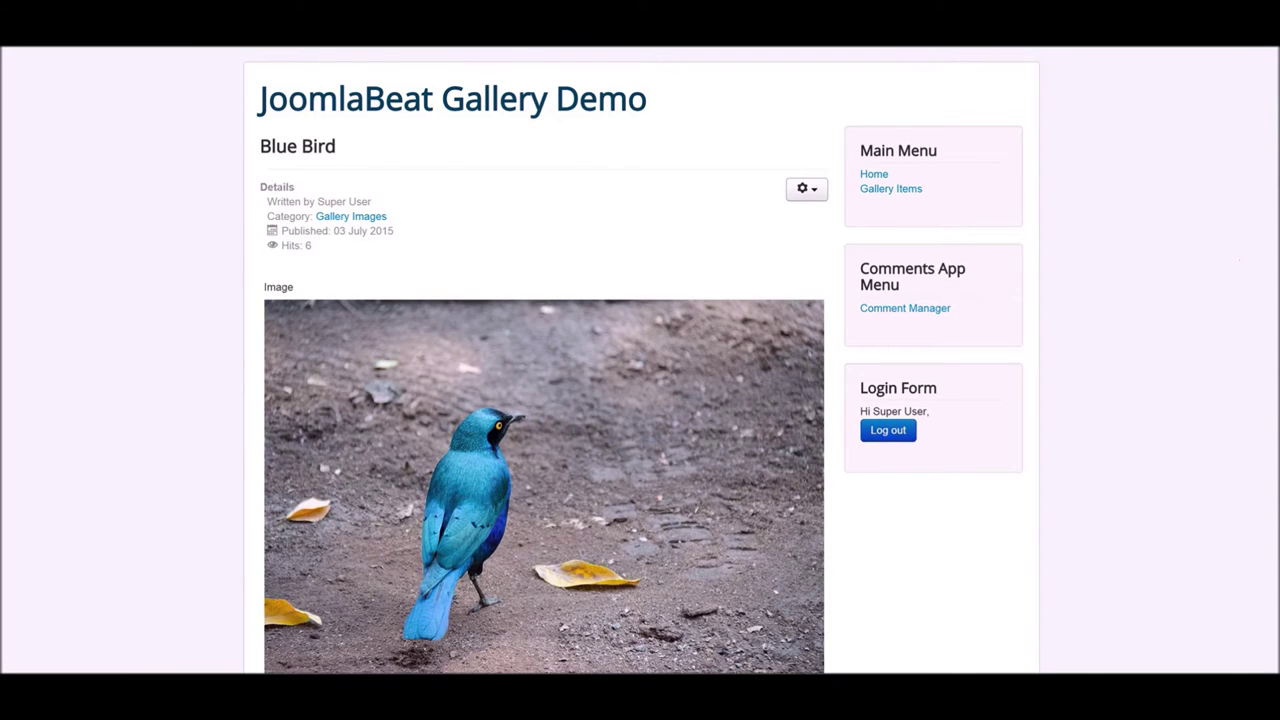
scroll(1230, 251, down, 3)
scroll(1277, 325, down, 3)
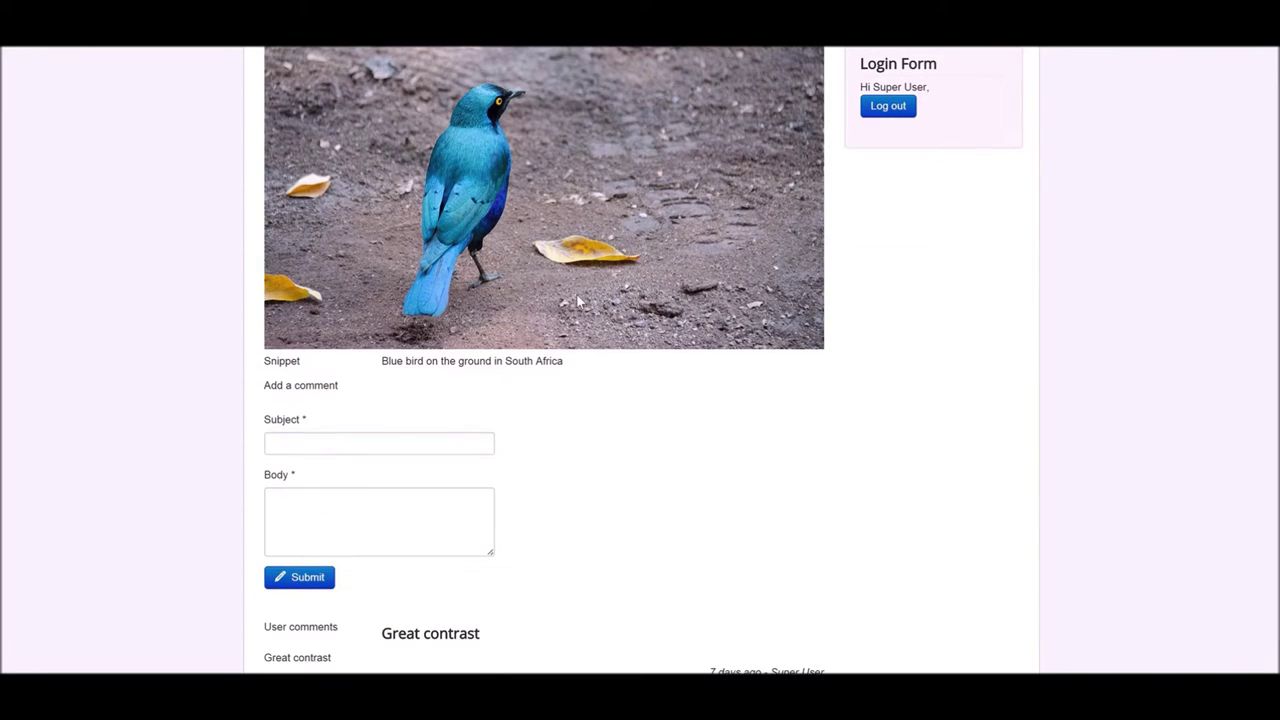
click(383, 448)
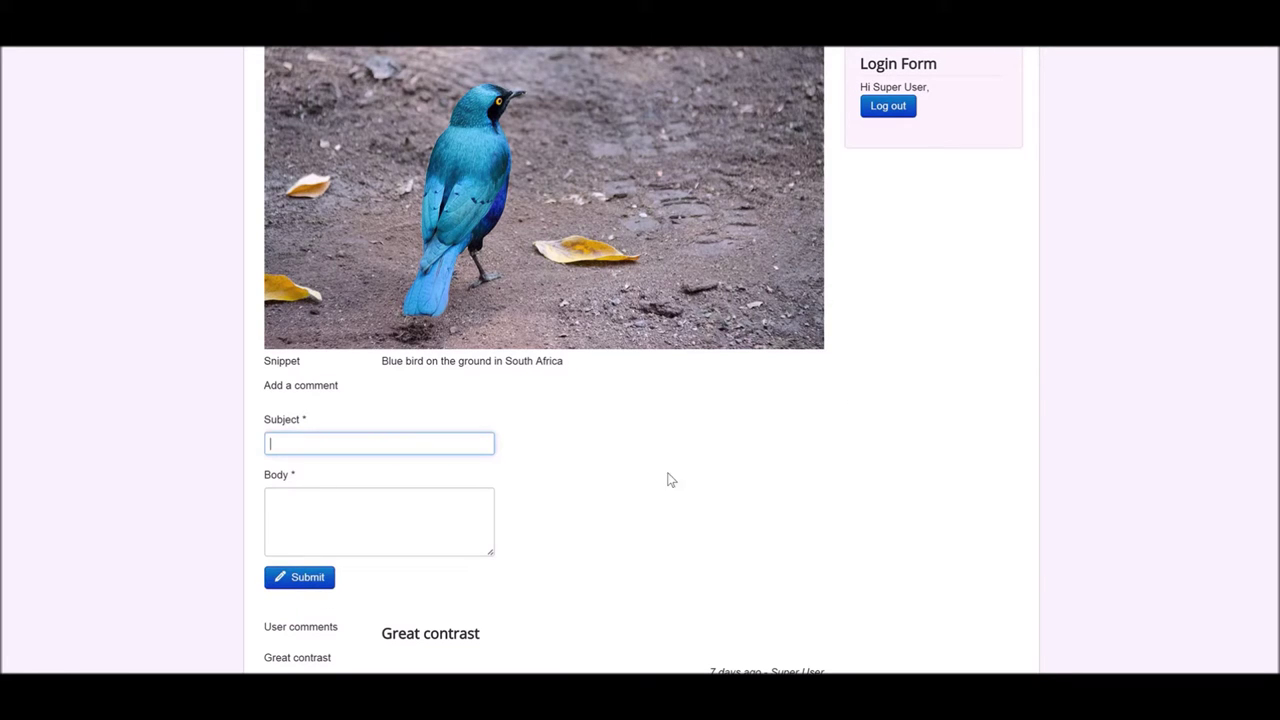
scroll(1116, 320, down, 2)
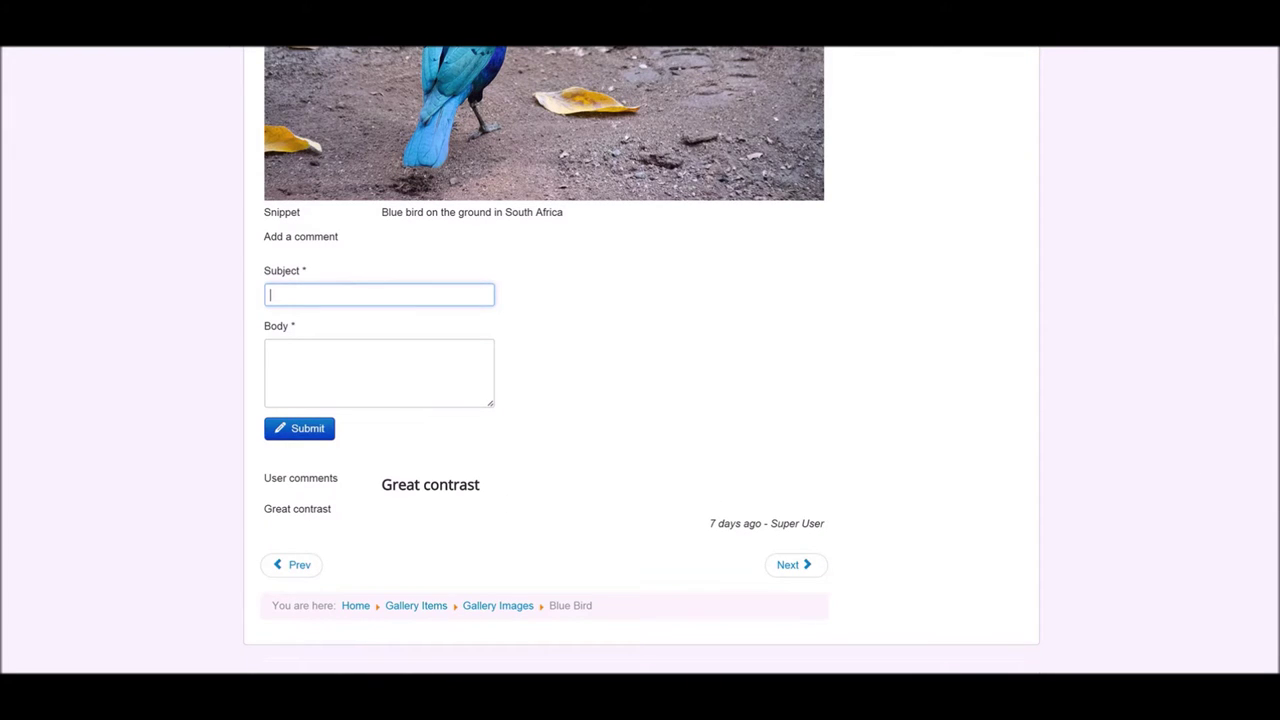
scroll(1254, 441, up, 1)
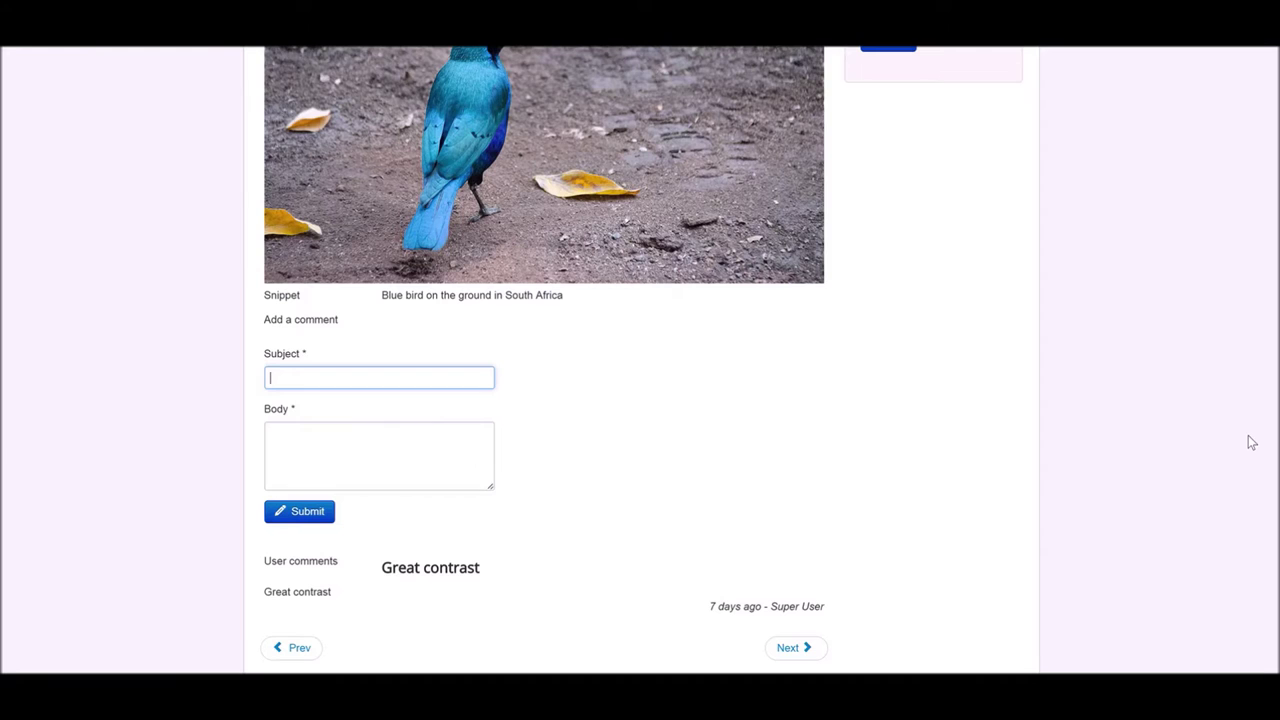
scroll(1268, 350, up, 5)
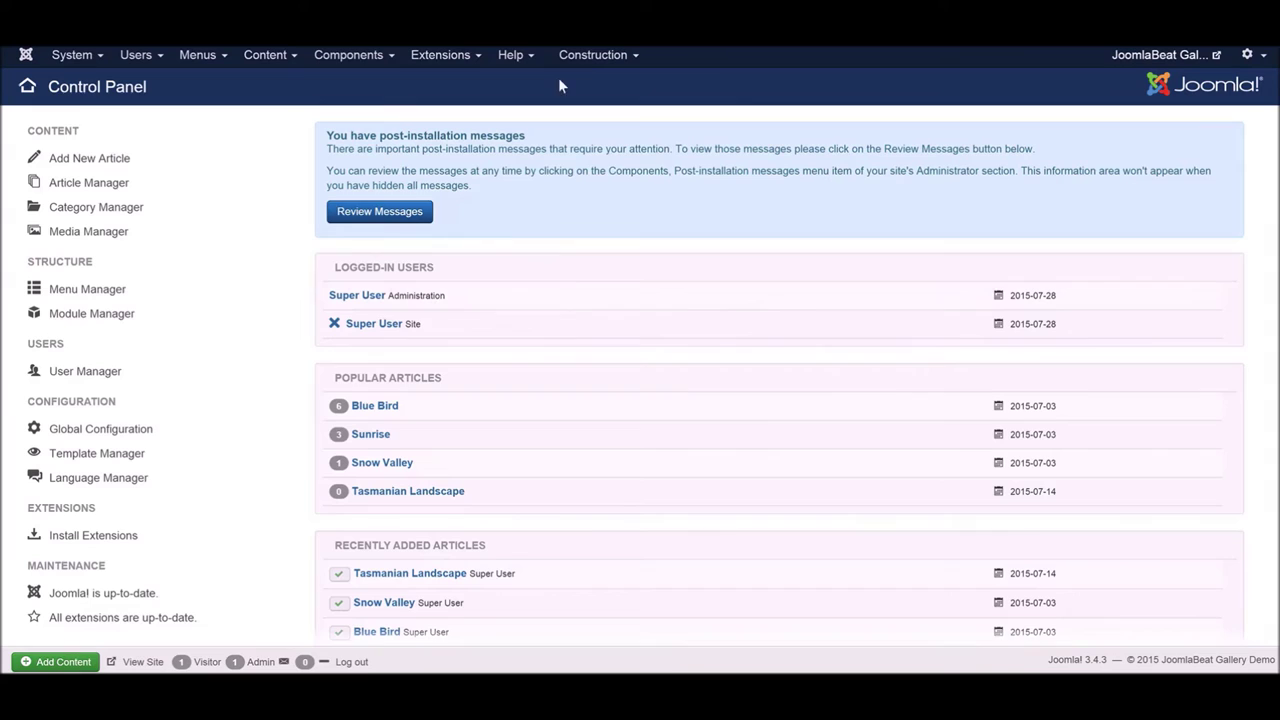
Go to Construction > App Folders and scroll through the folders, including Comments and Gallery.
click(592, 56)
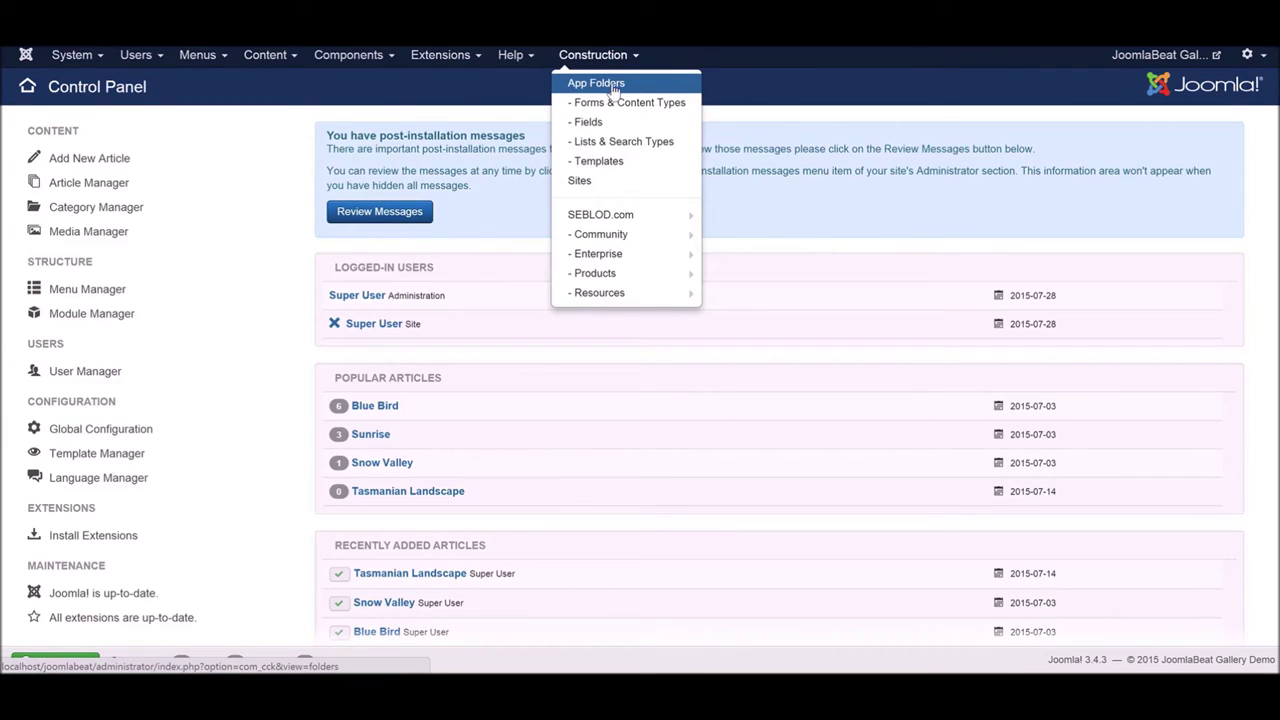
click(614, 88)
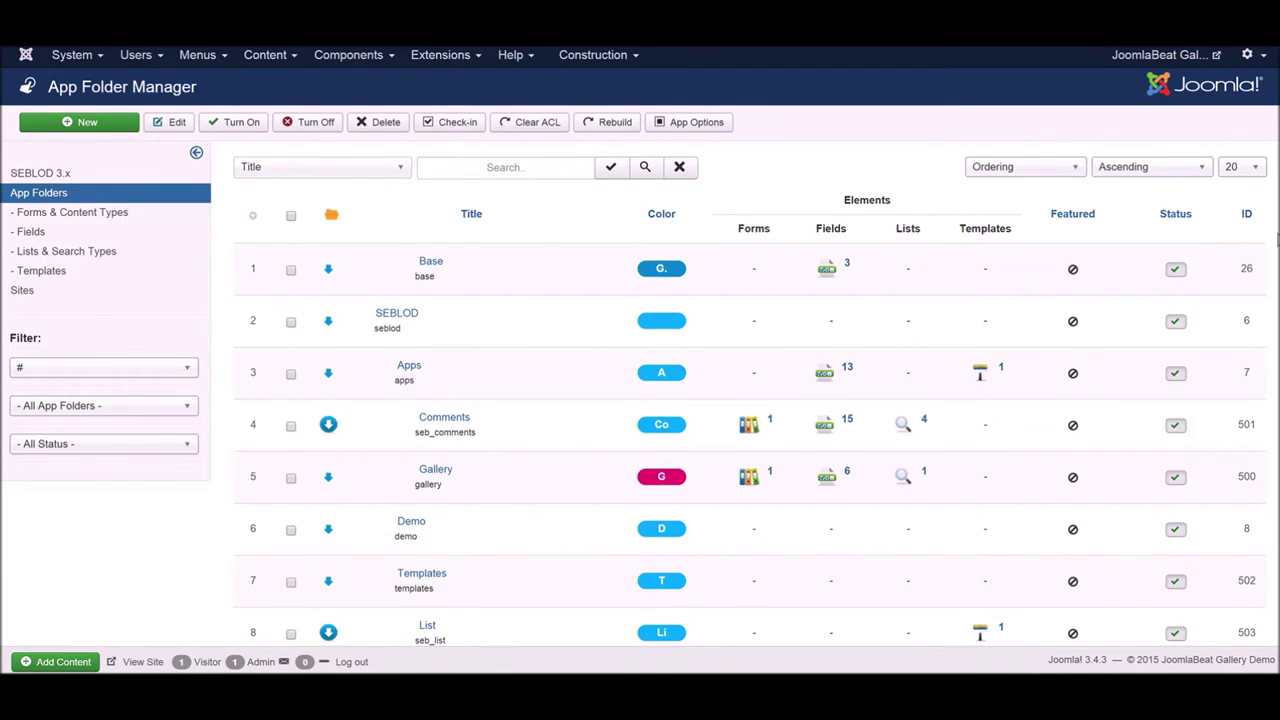
scroll(1277, 238, down, 2)
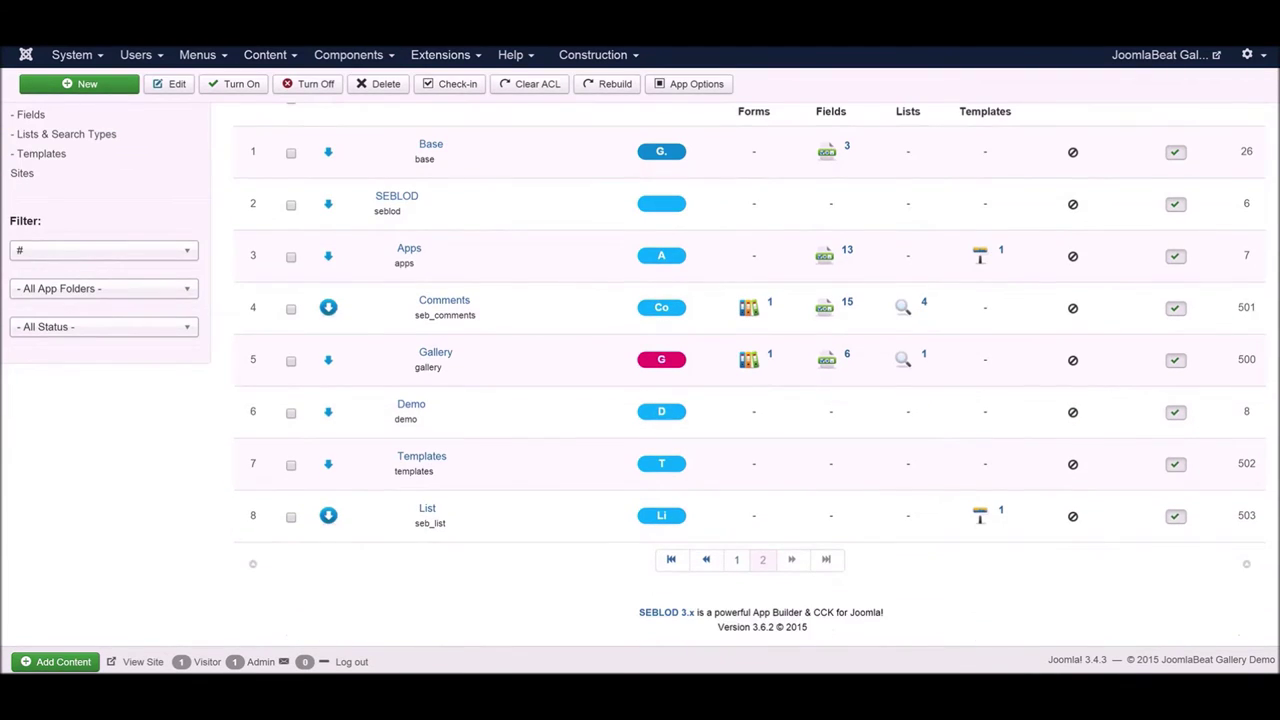
scroll(640, 375, up, 1)
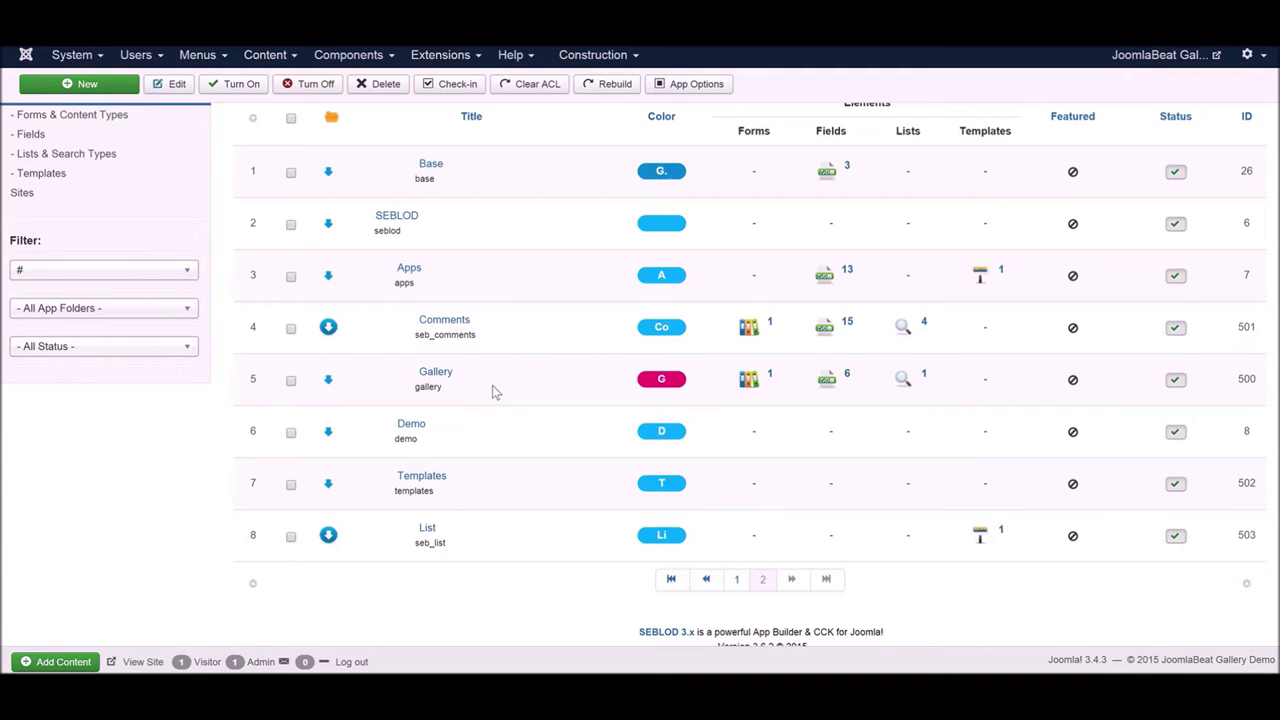
Edit the Comments app folder, set its Parent to Gallery, and Save & Close.
click(291, 328)
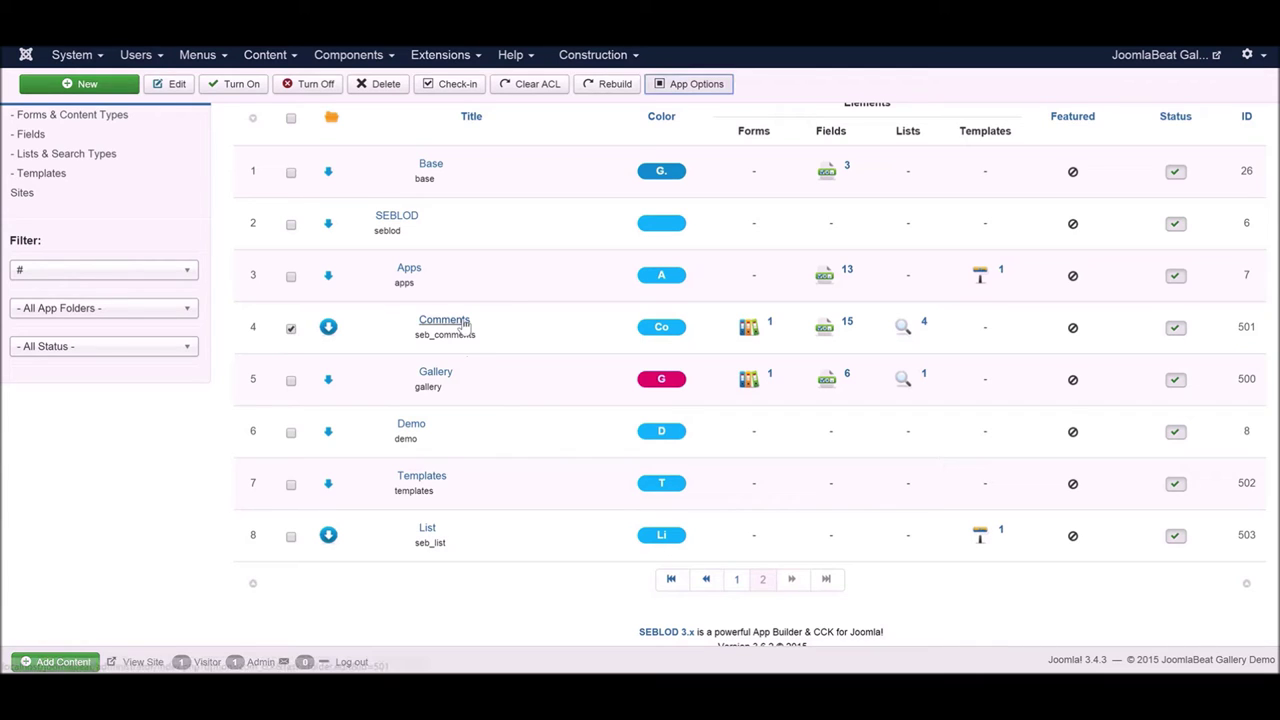
click(462, 322)
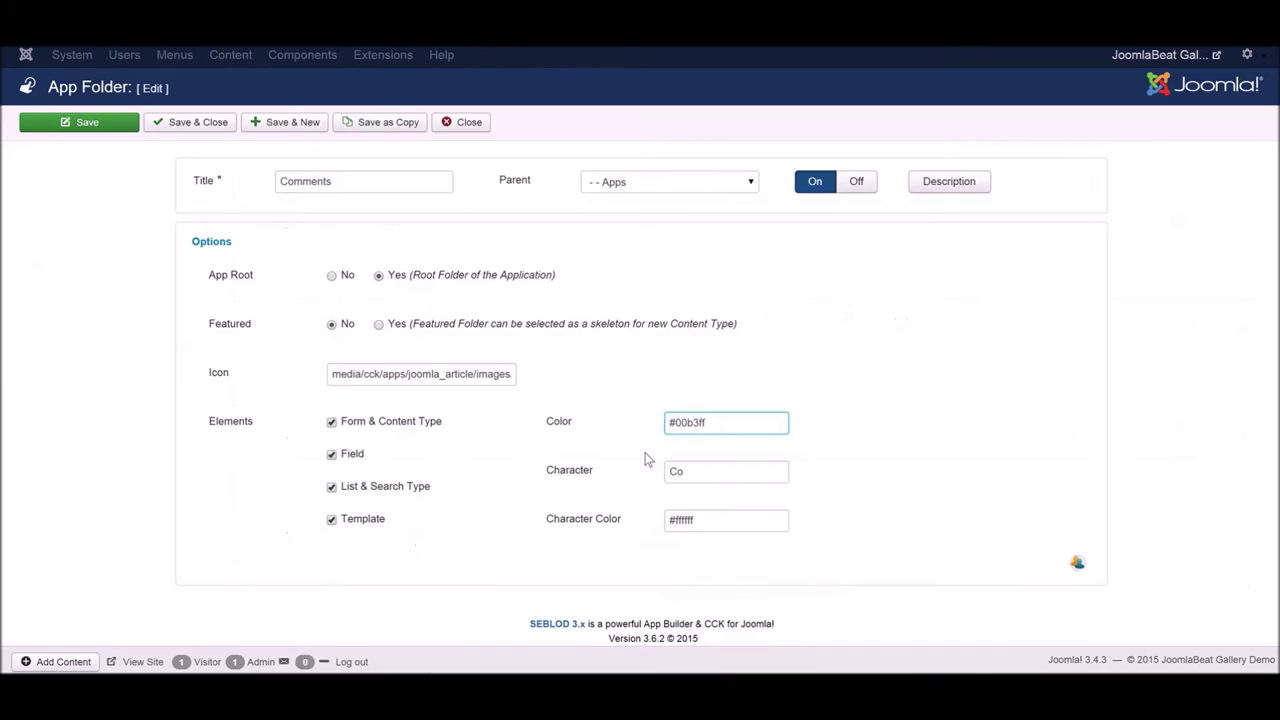
click(631, 189)
click(751, 457)
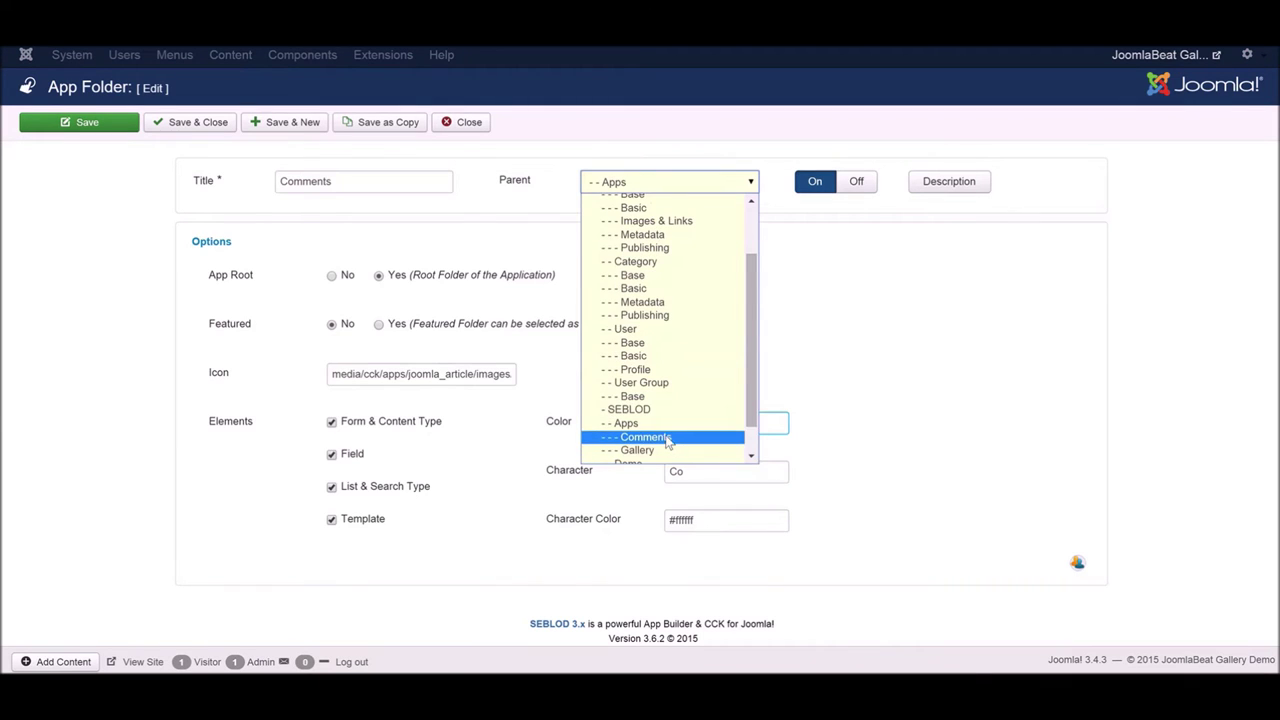
click(666, 450)
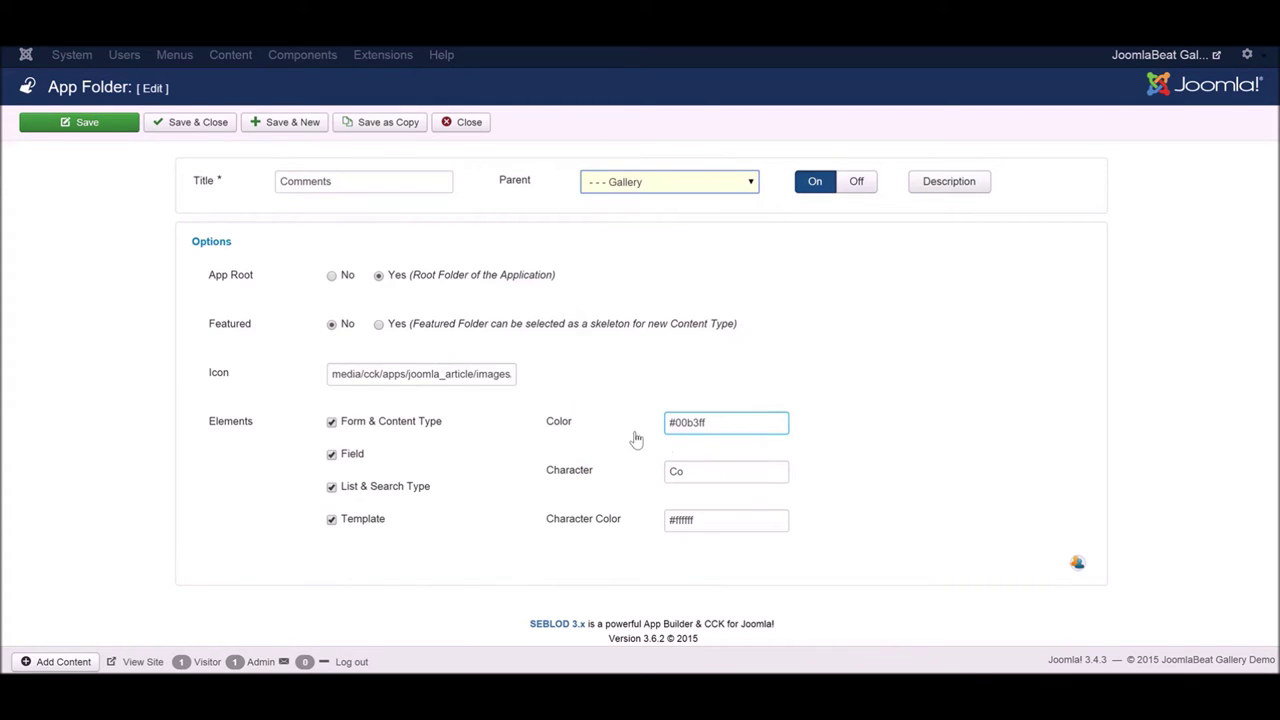
click(189, 122)
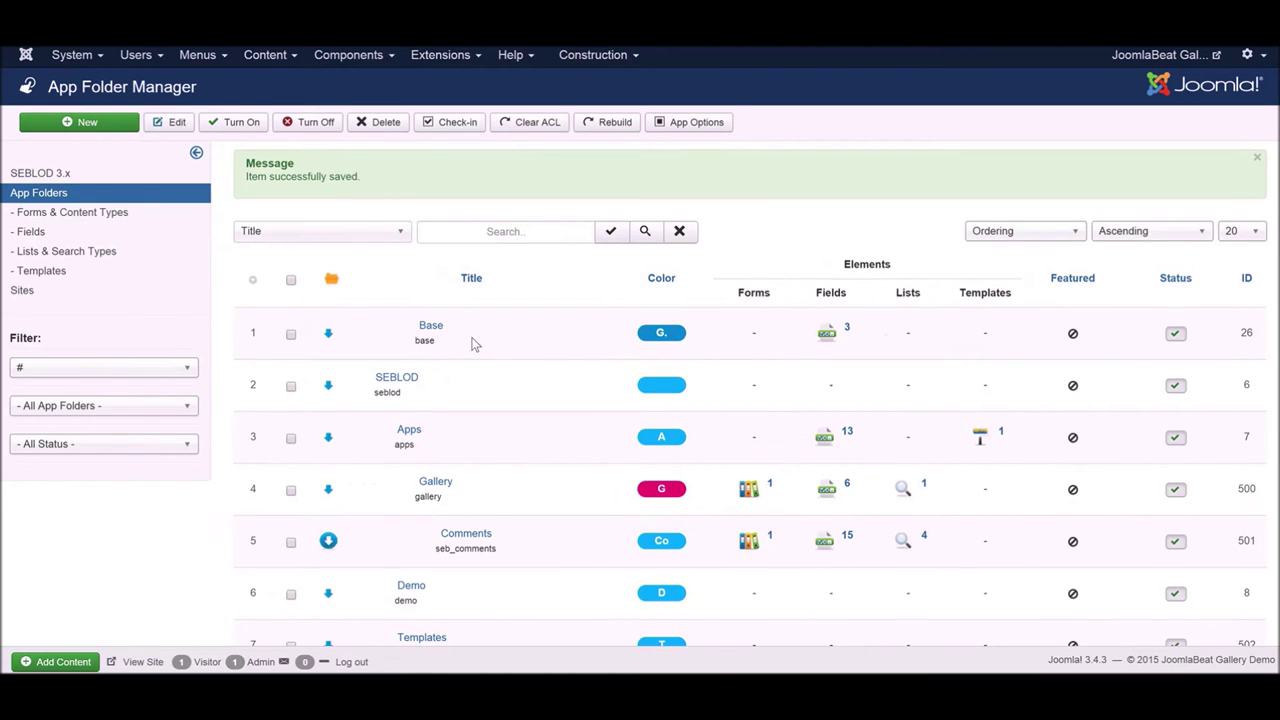
scroll(475, 344, down, 1)
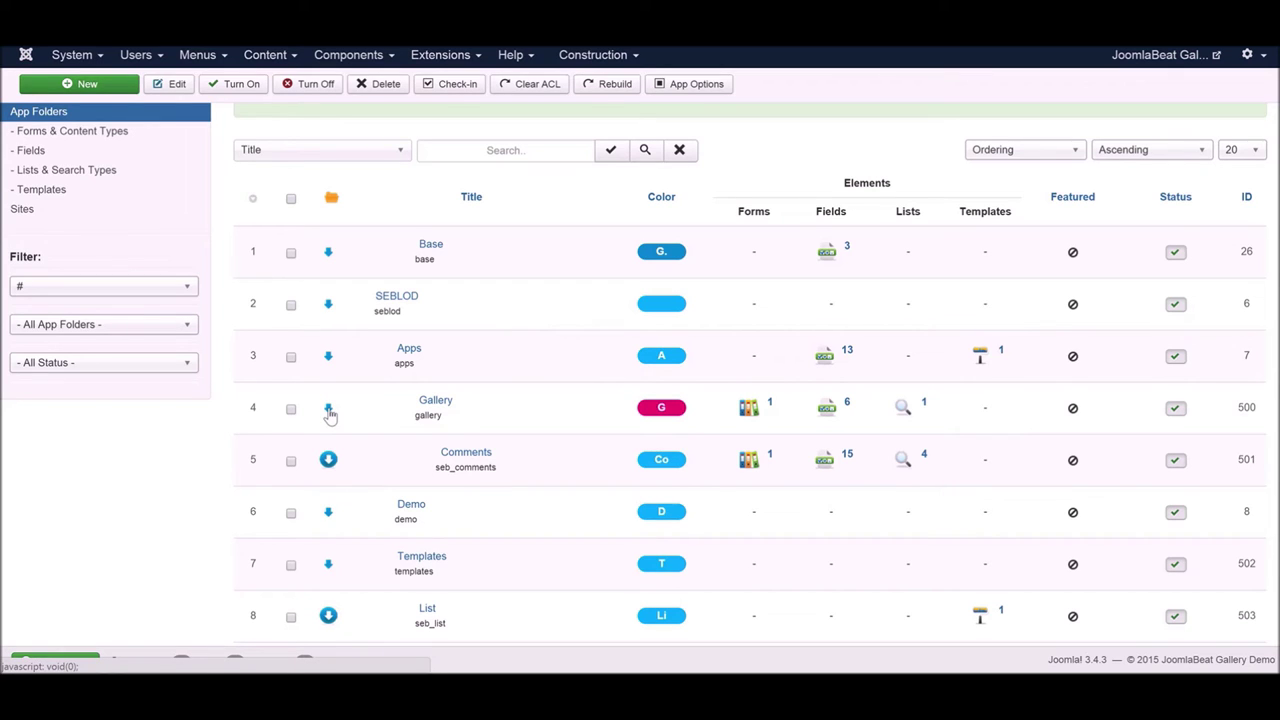
Review the Gallery folder's App Options: all elements, auto-included categories, no date or version in filename.
click(291, 409)
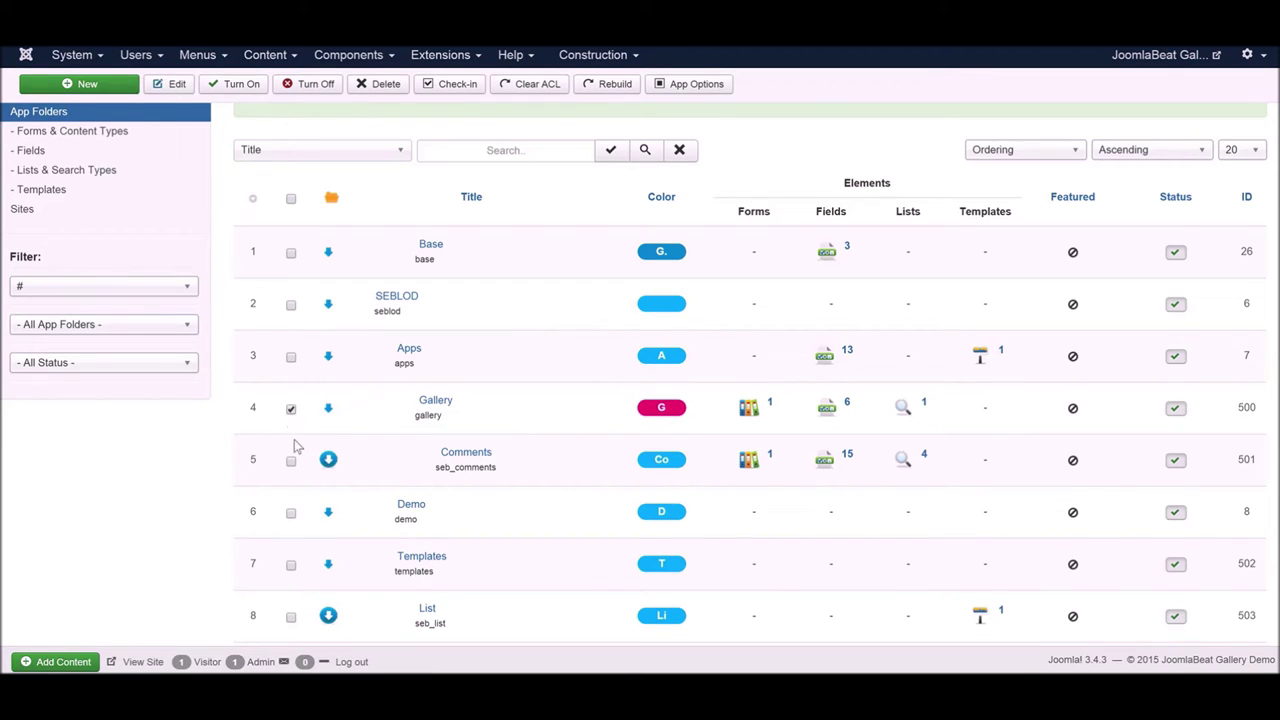
click(714, 92)
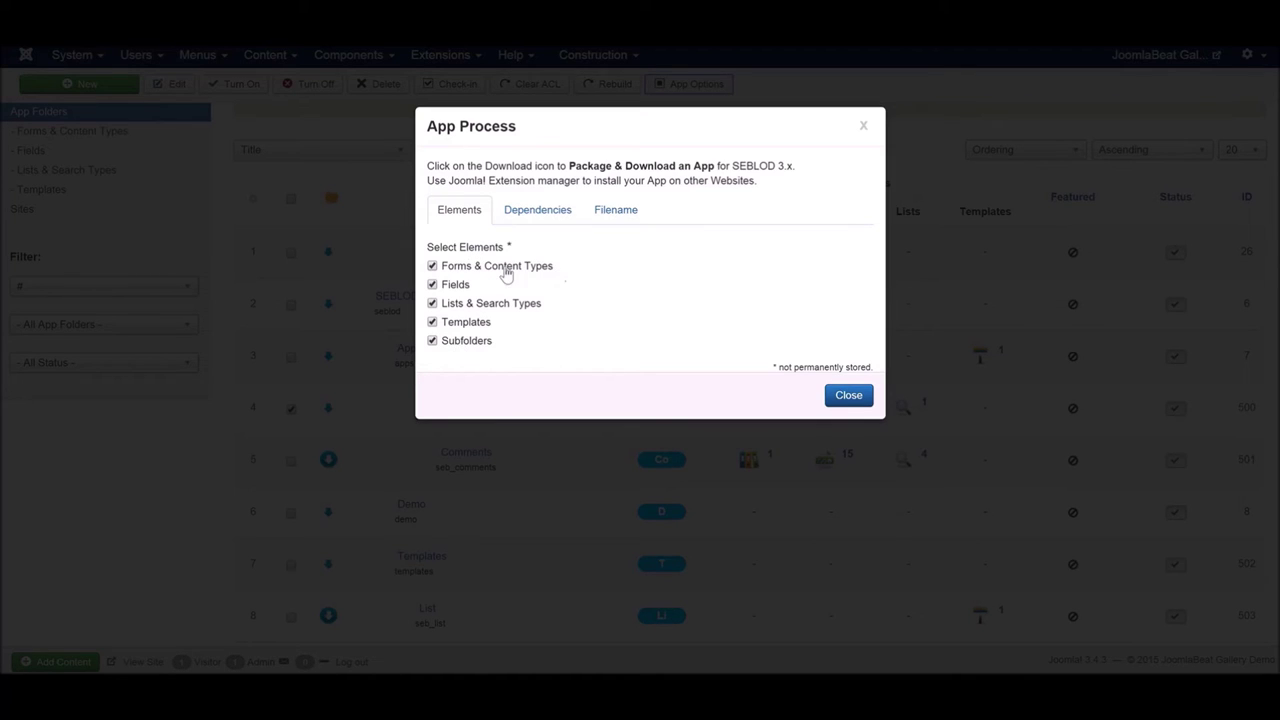
click(533, 211)
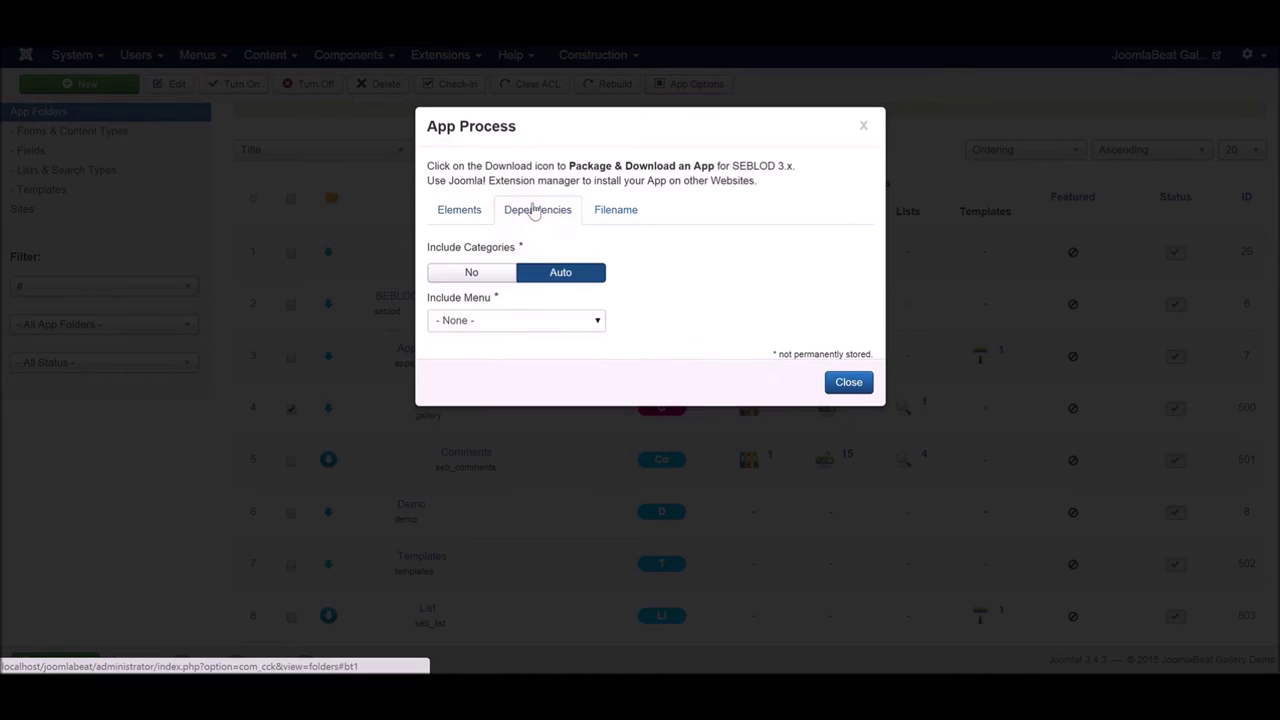
click(612, 222)
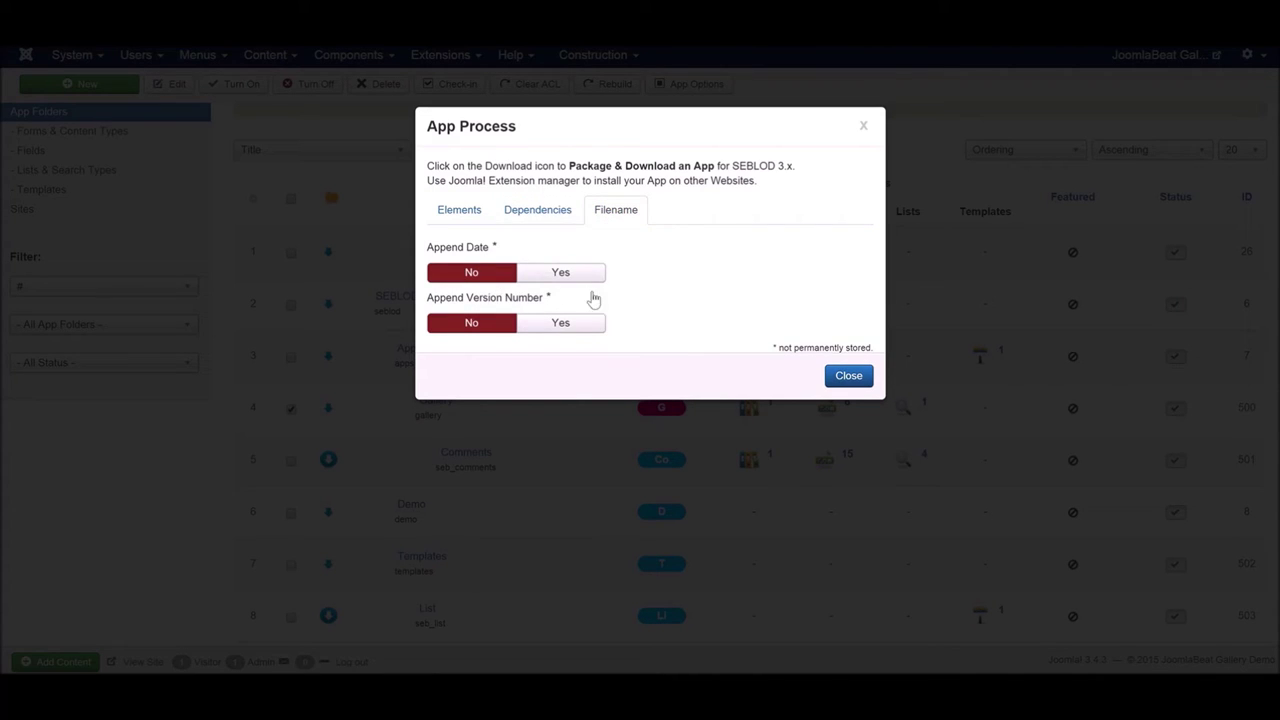
click(851, 380)
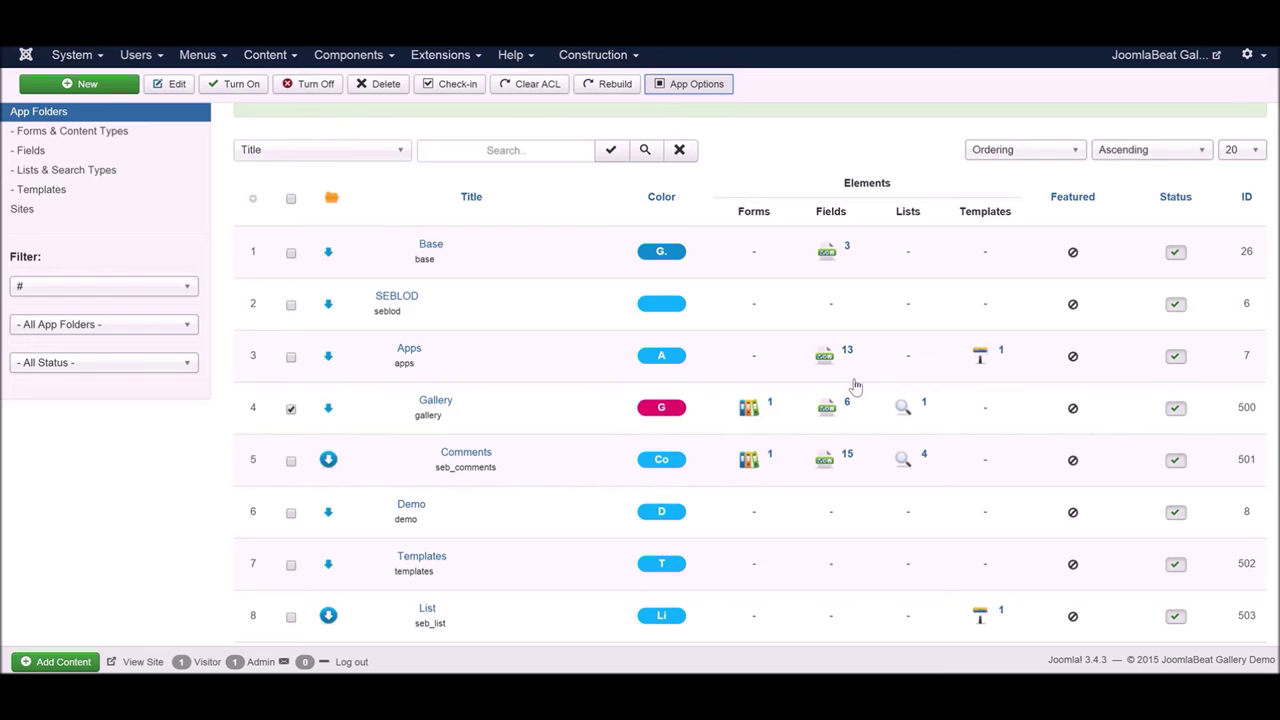
Package the Gallery app folder and download it as app_cck_gallery.zip.
click(329, 411)
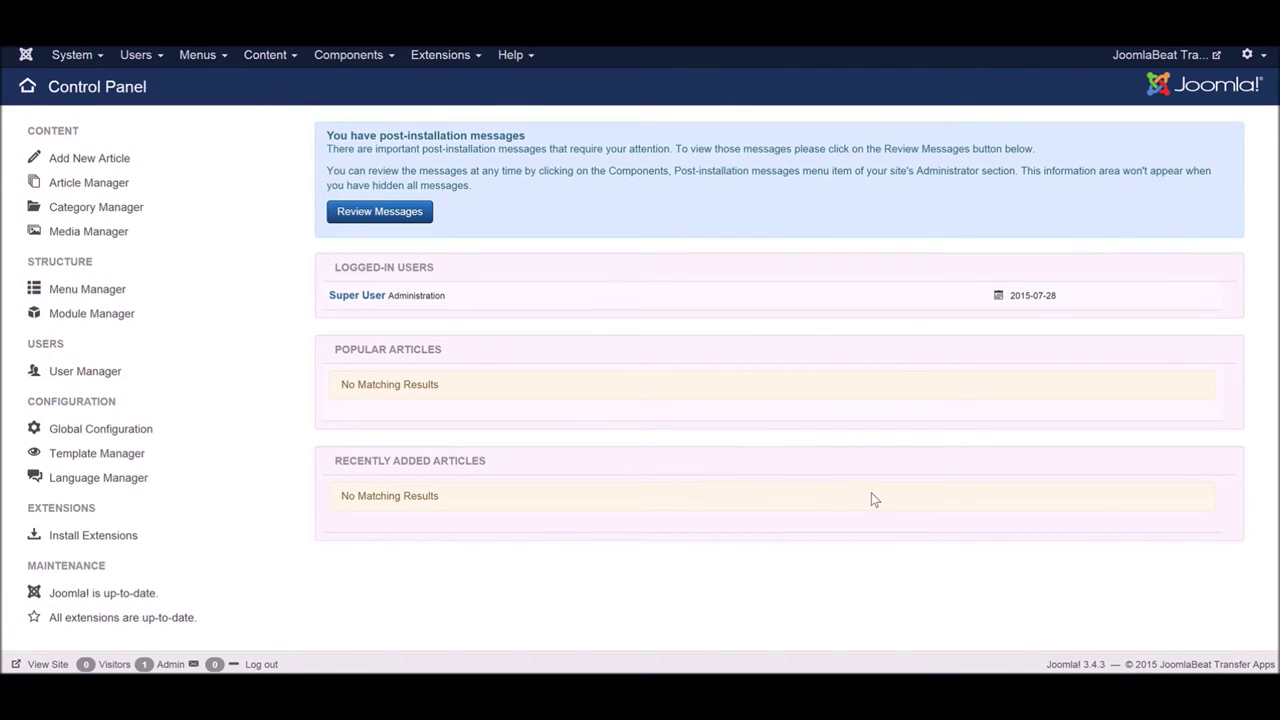
Upload and install pkg_seblod_3.7.0.zip through the Extension Manager.
click(441, 57)
click(449, 84)
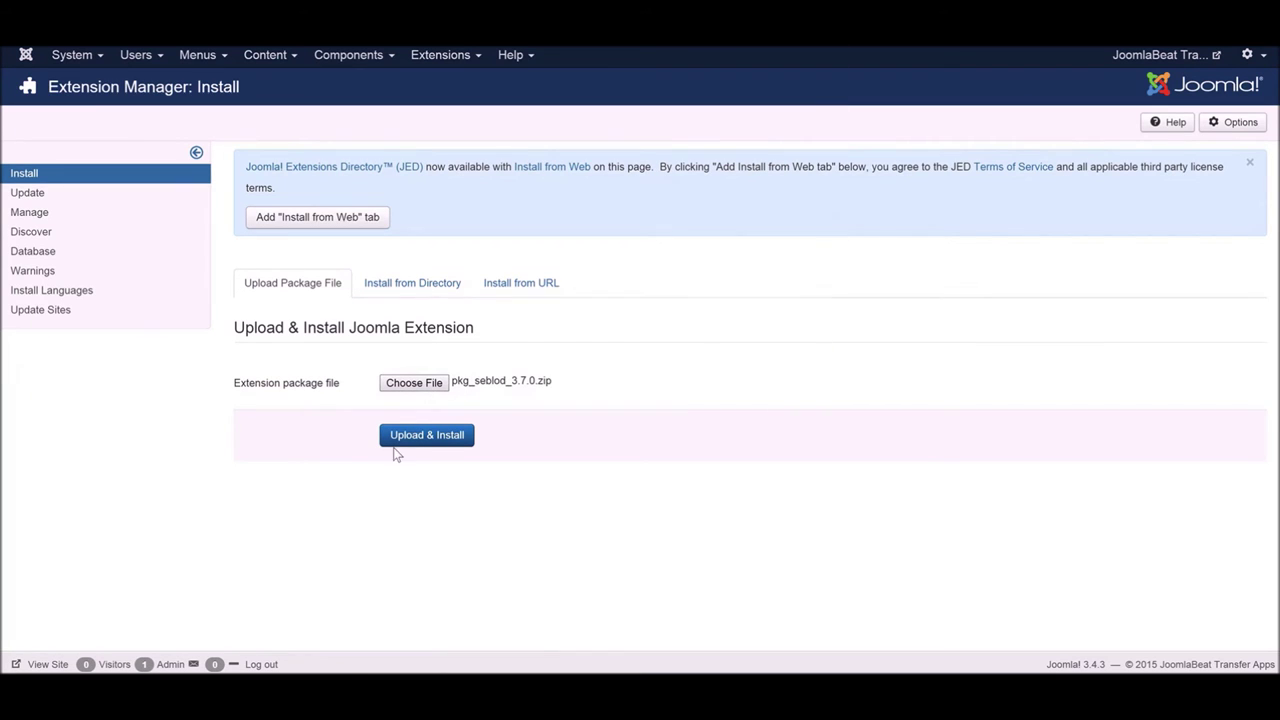
click(409, 440)
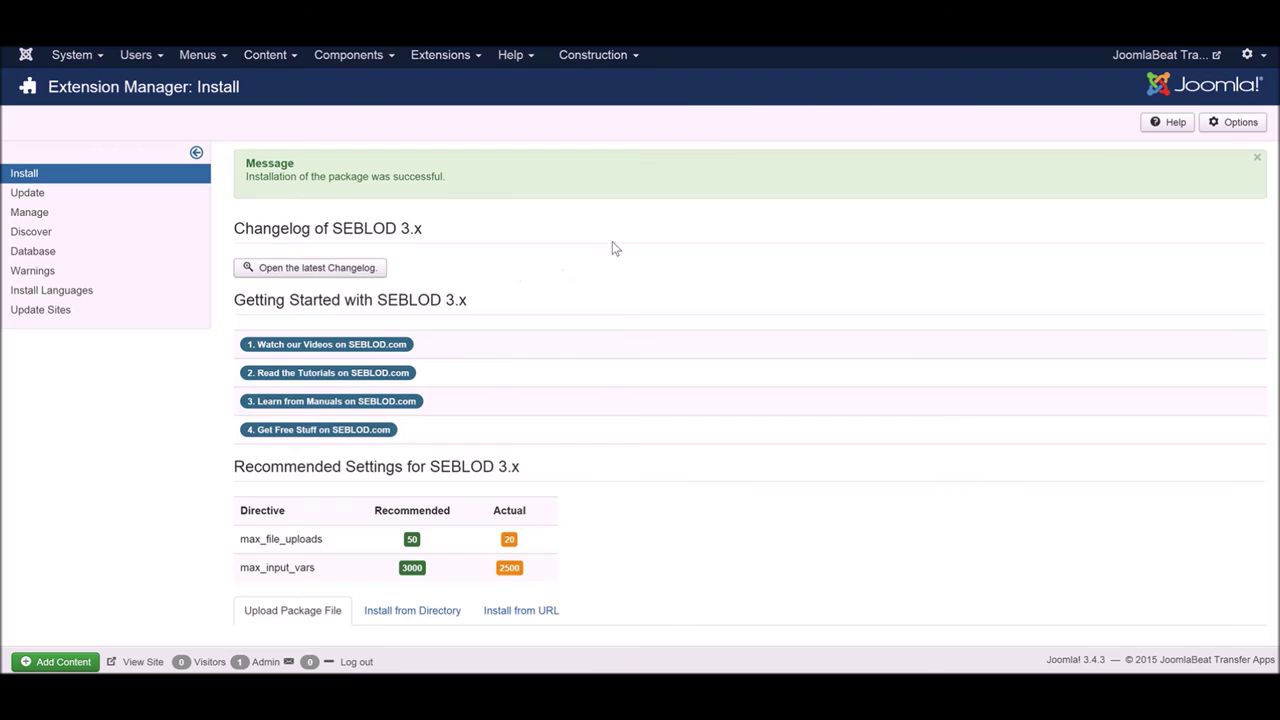
Browse SEBLOD's default lists, ending on the Article, Category, User and User Group content types.
click(356, 58)
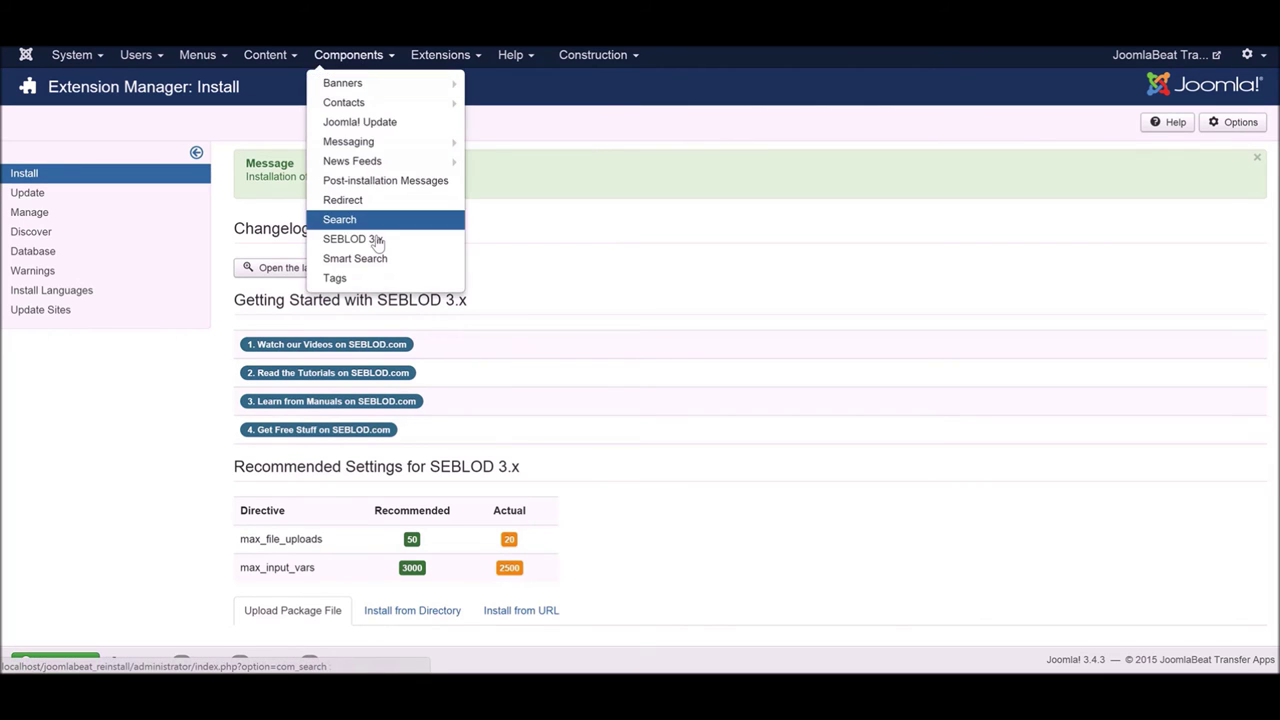
click(368, 240)
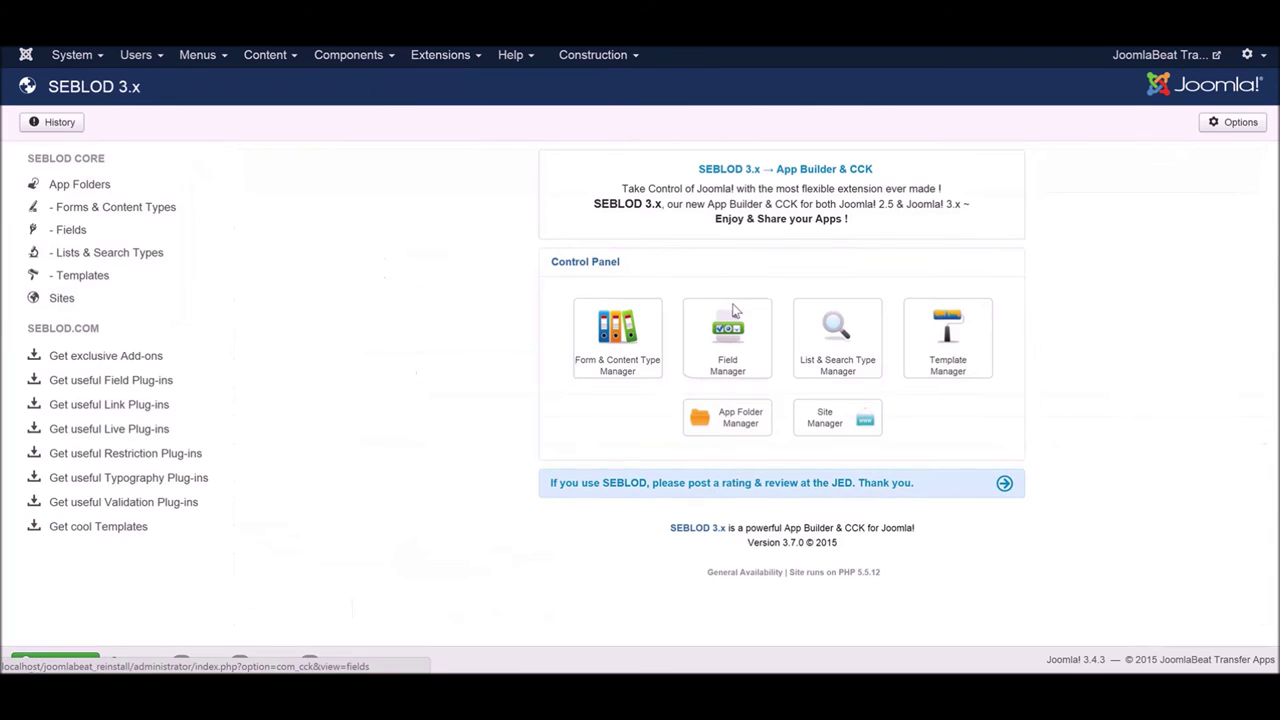
click(617, 335)
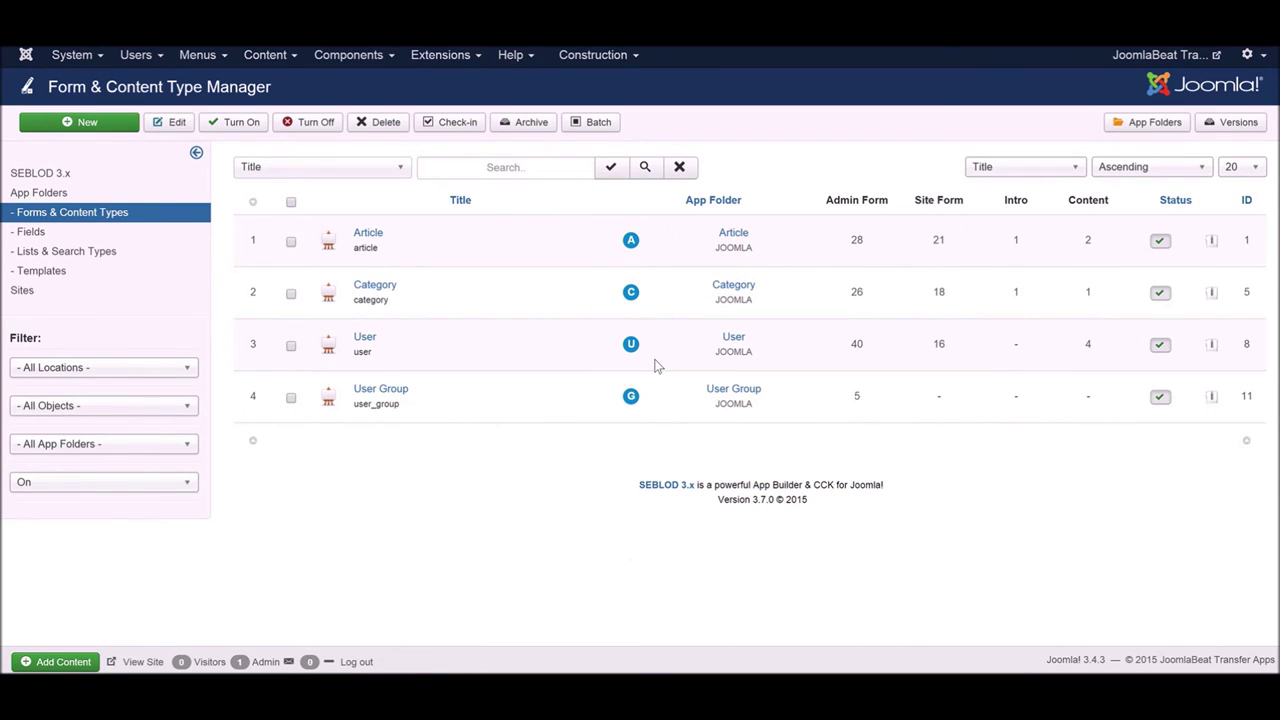
click(74, 256)
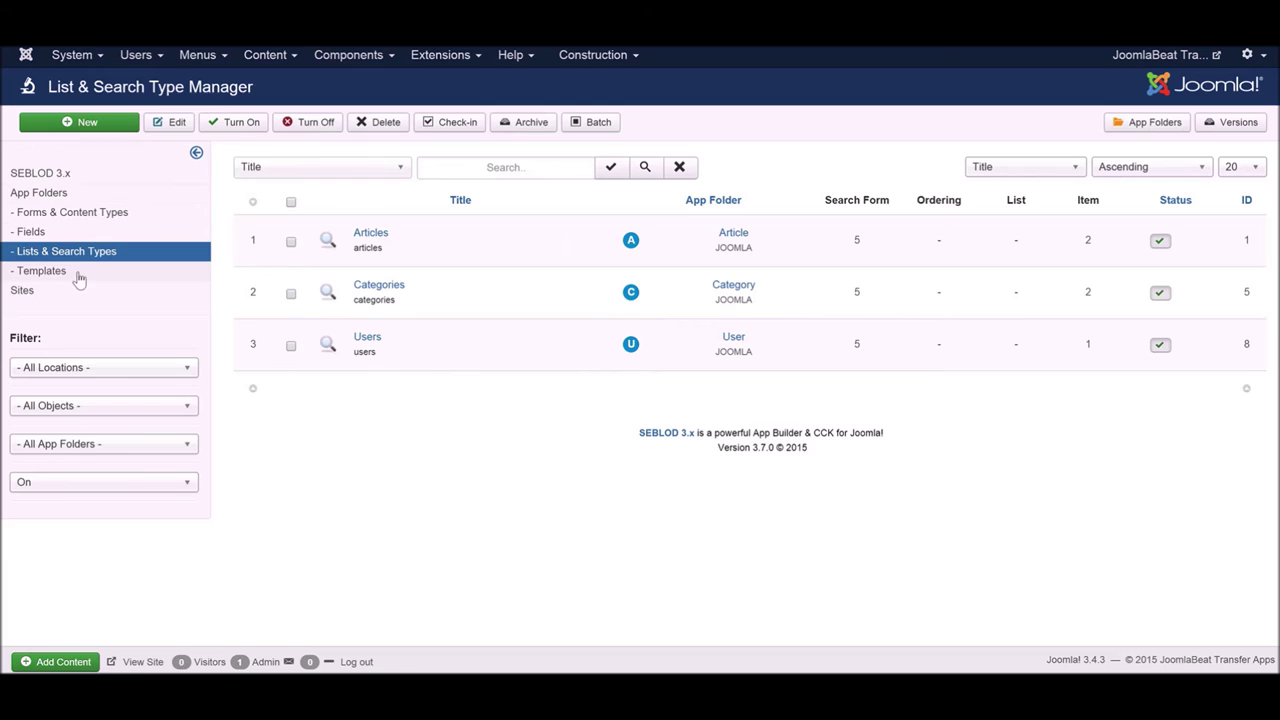
click(44, 215)
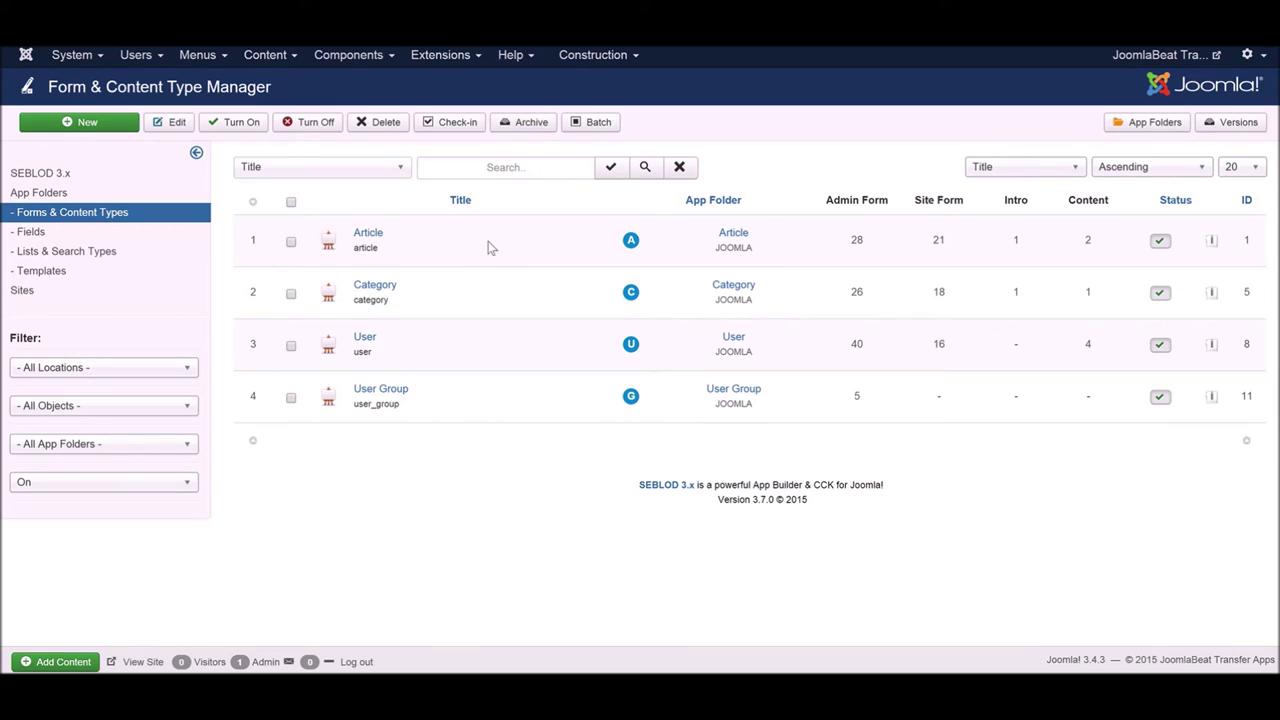
Upload and install app_cck_gallery.zip from the Extension Manager.
click(450, 62)
click(455, 86)
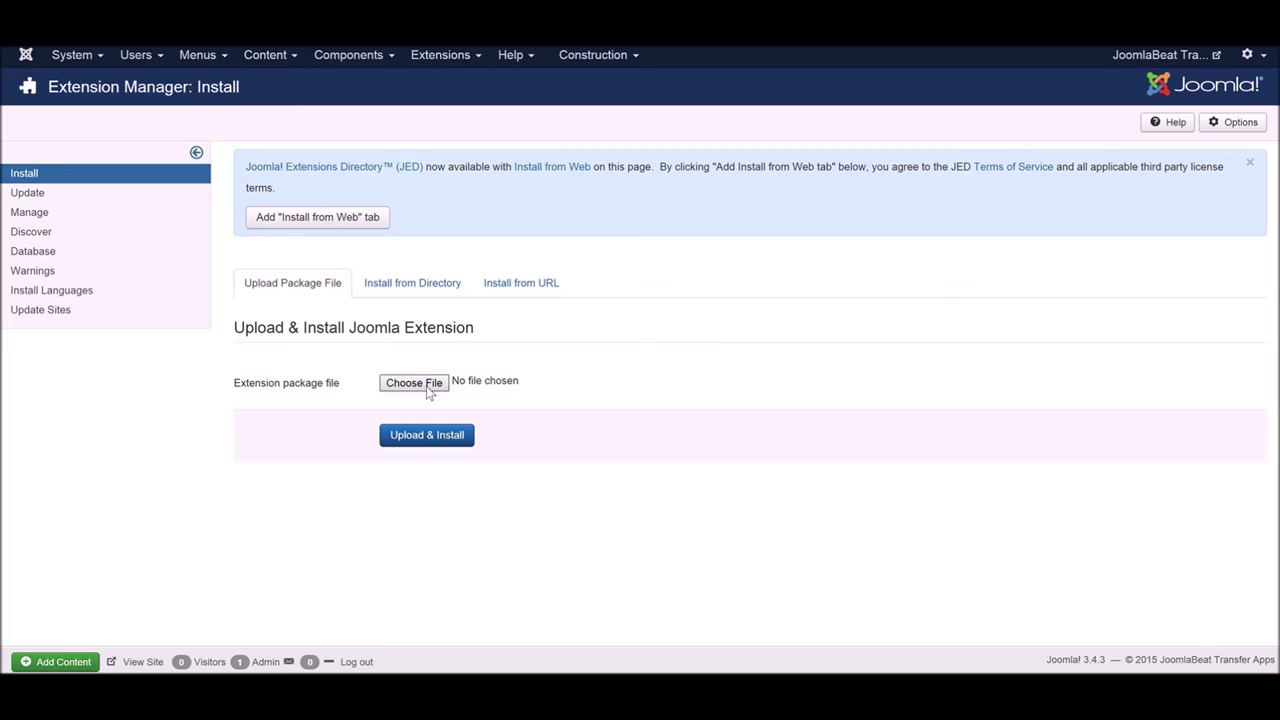
click(428, 392)
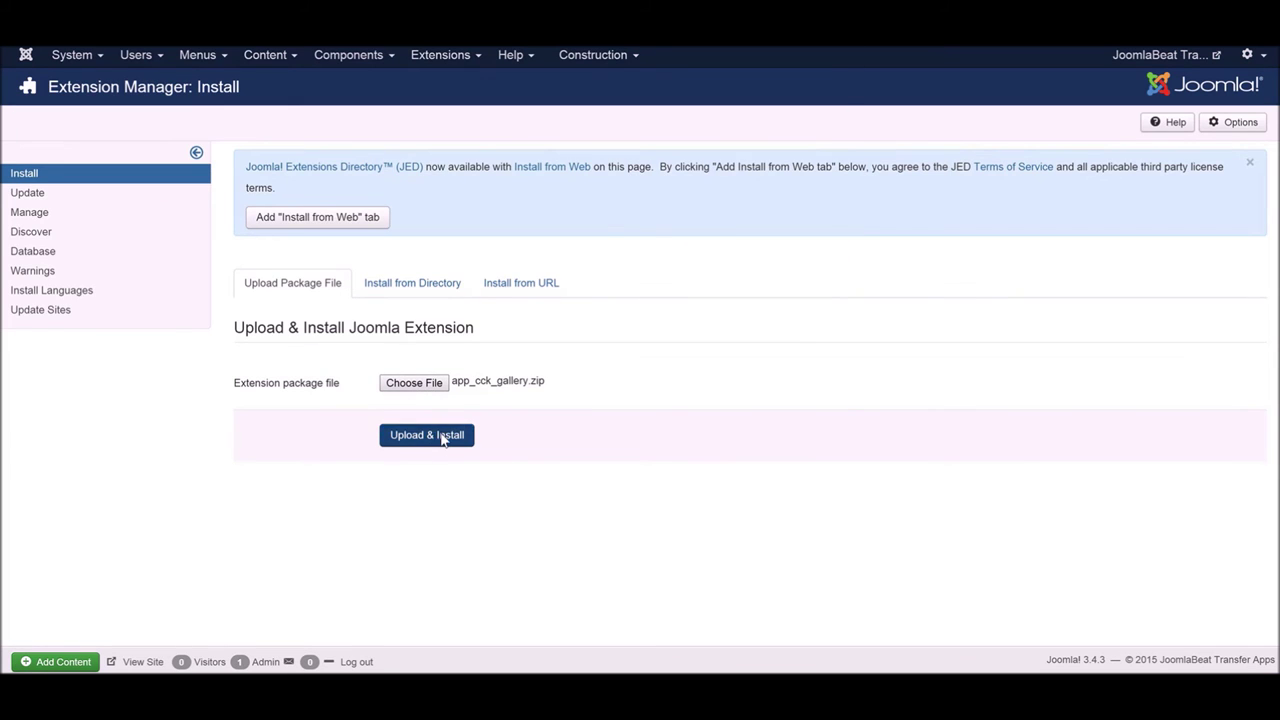
click(437, 434)
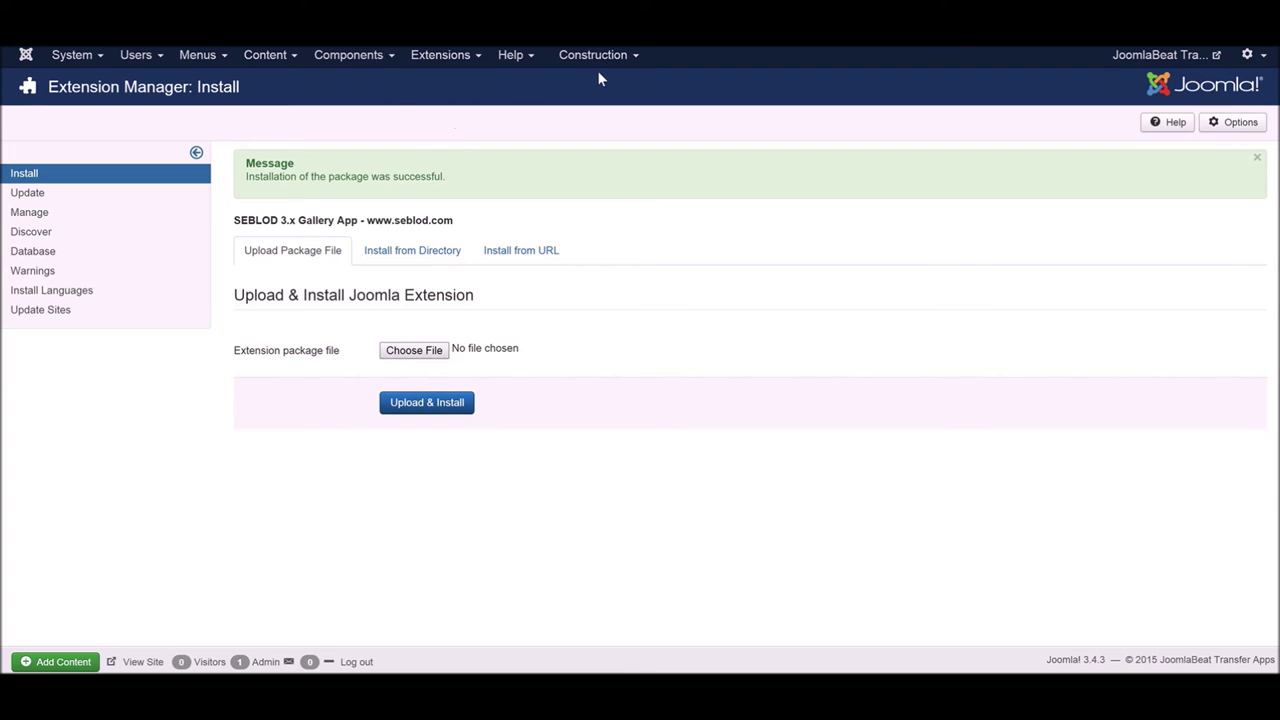
Check SEBLOD for the new Comment and Gallery Item types and Comments and Gallery Items lists.
click(352, 55)
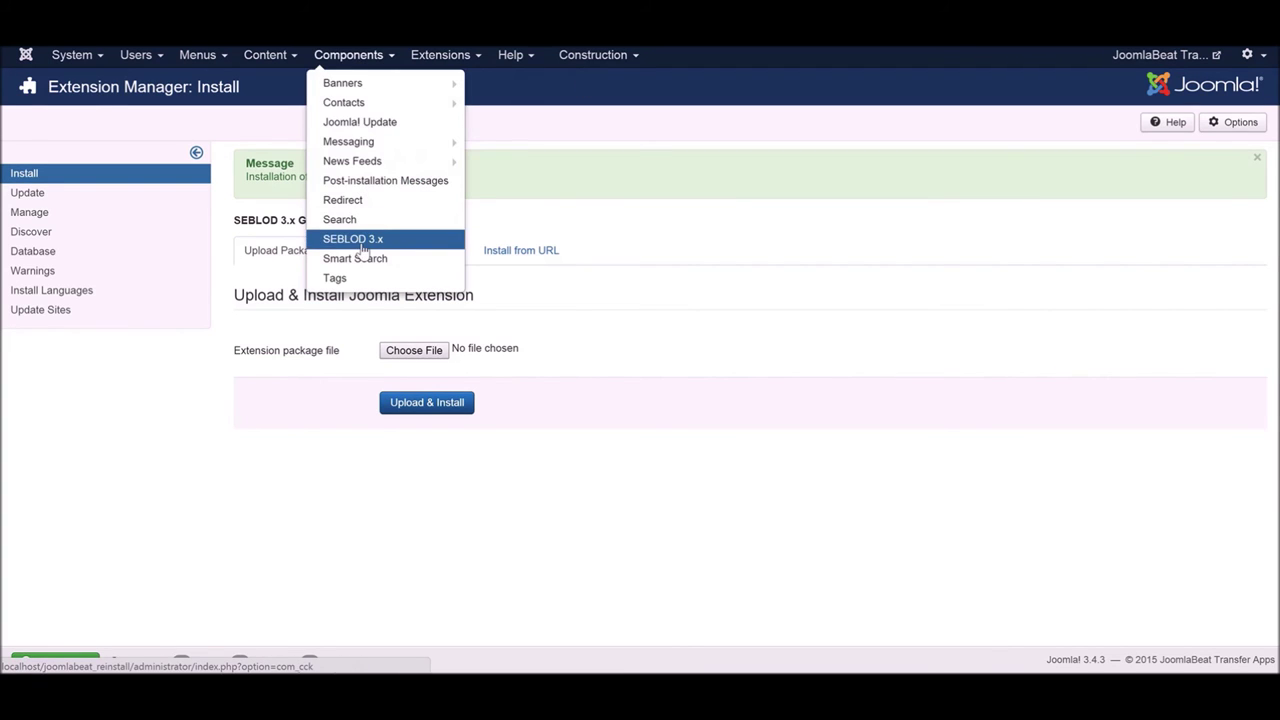
click(345, 241)
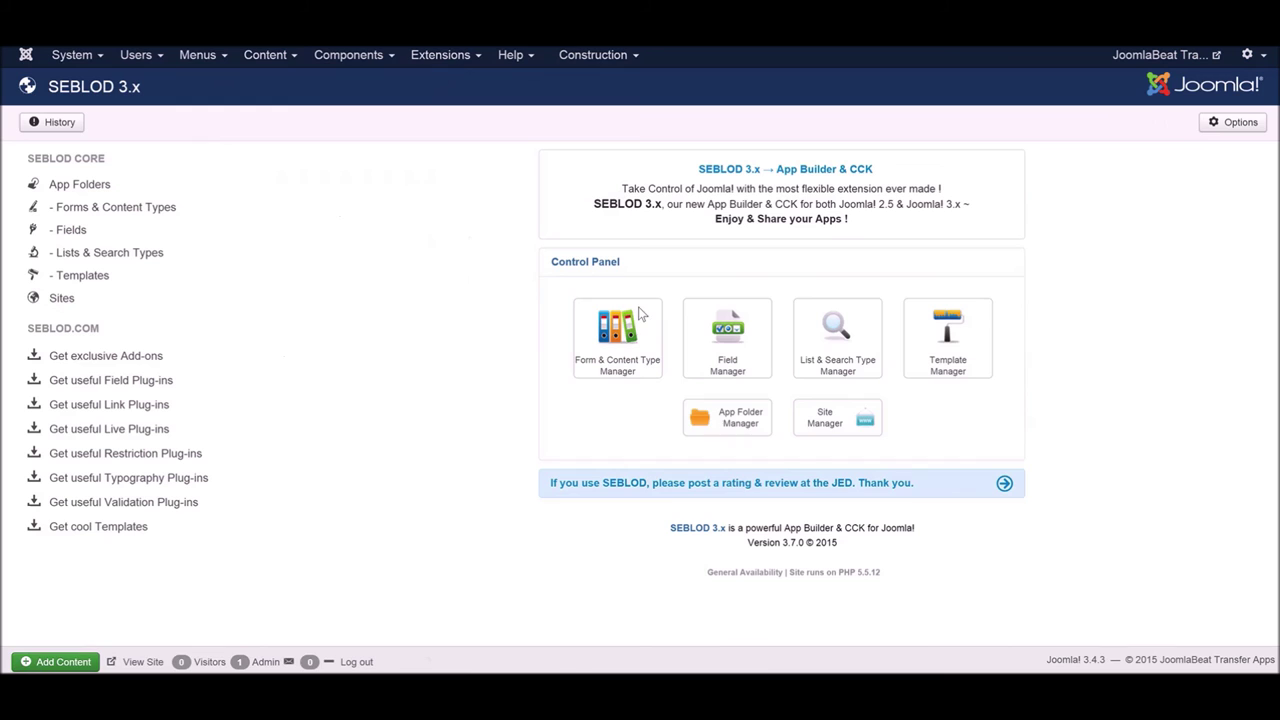
click(647, 368)
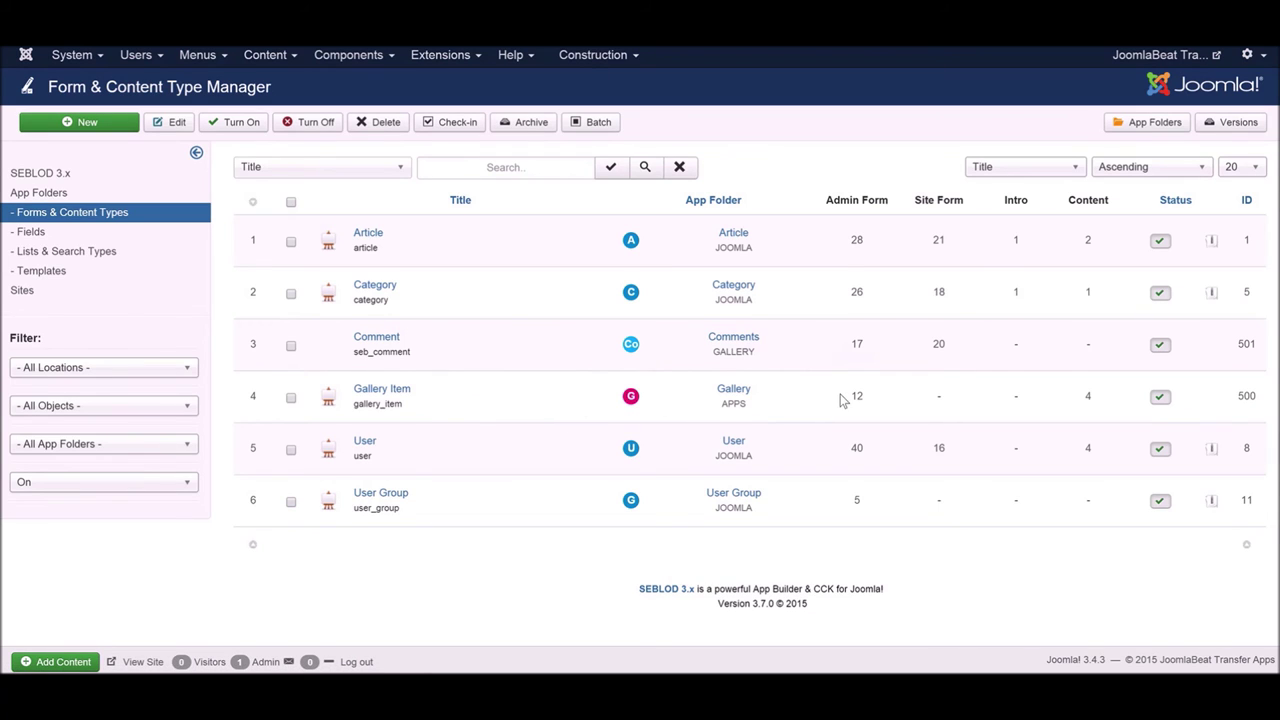
click(106, 252)
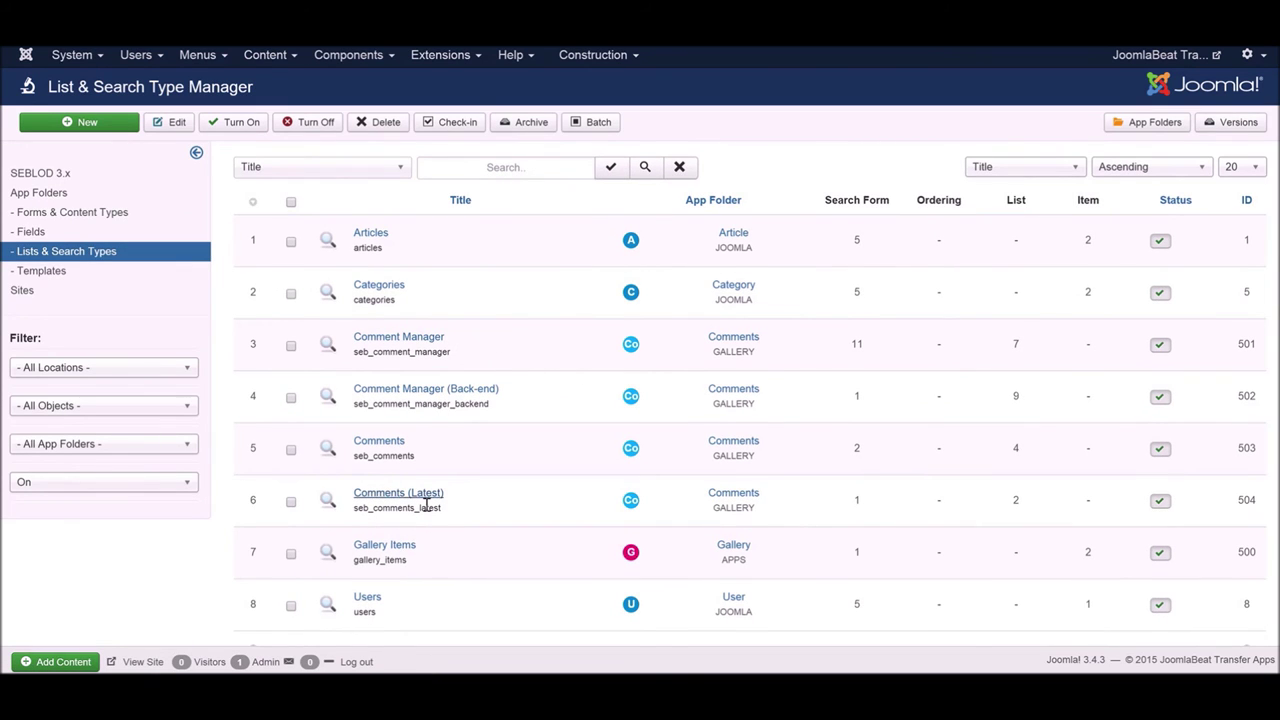
scroll(578, 487, down, 2)
scroll(578, 487, up, 2)
Confirm the Gallery and Gallery Images categories exist, then go to the Article Manager.
click(265, 62)
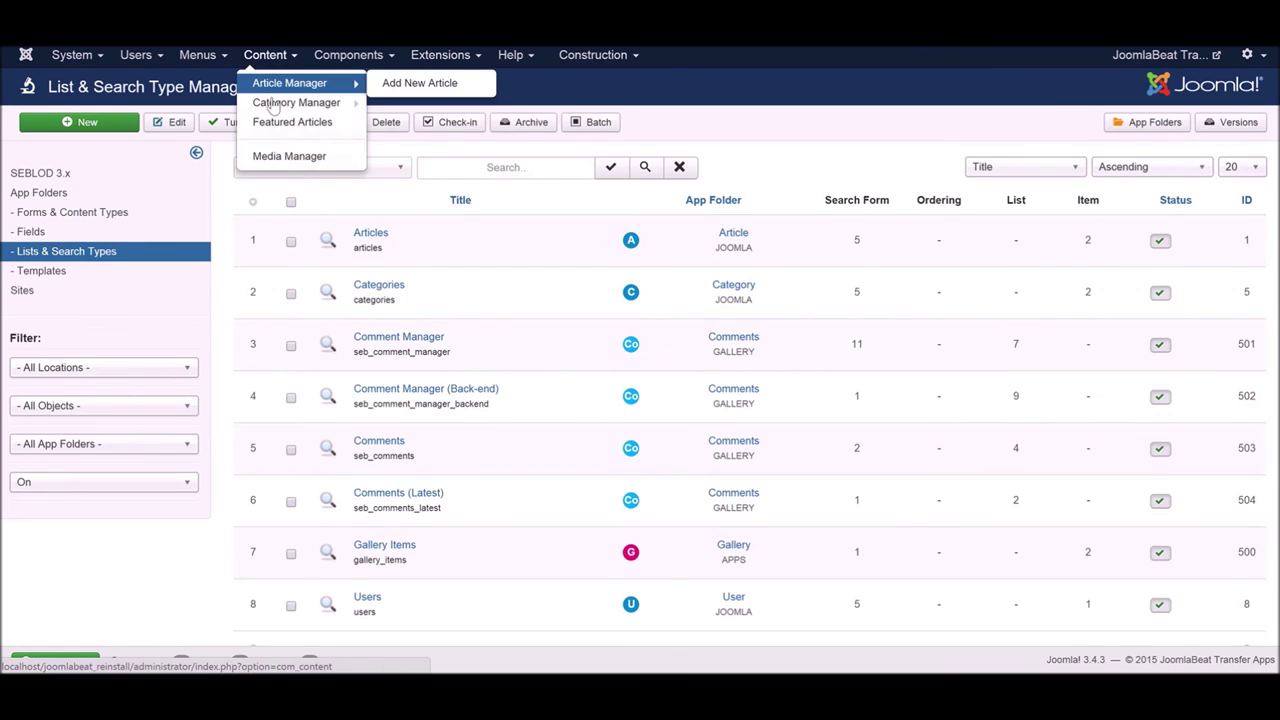
click(292, 100)
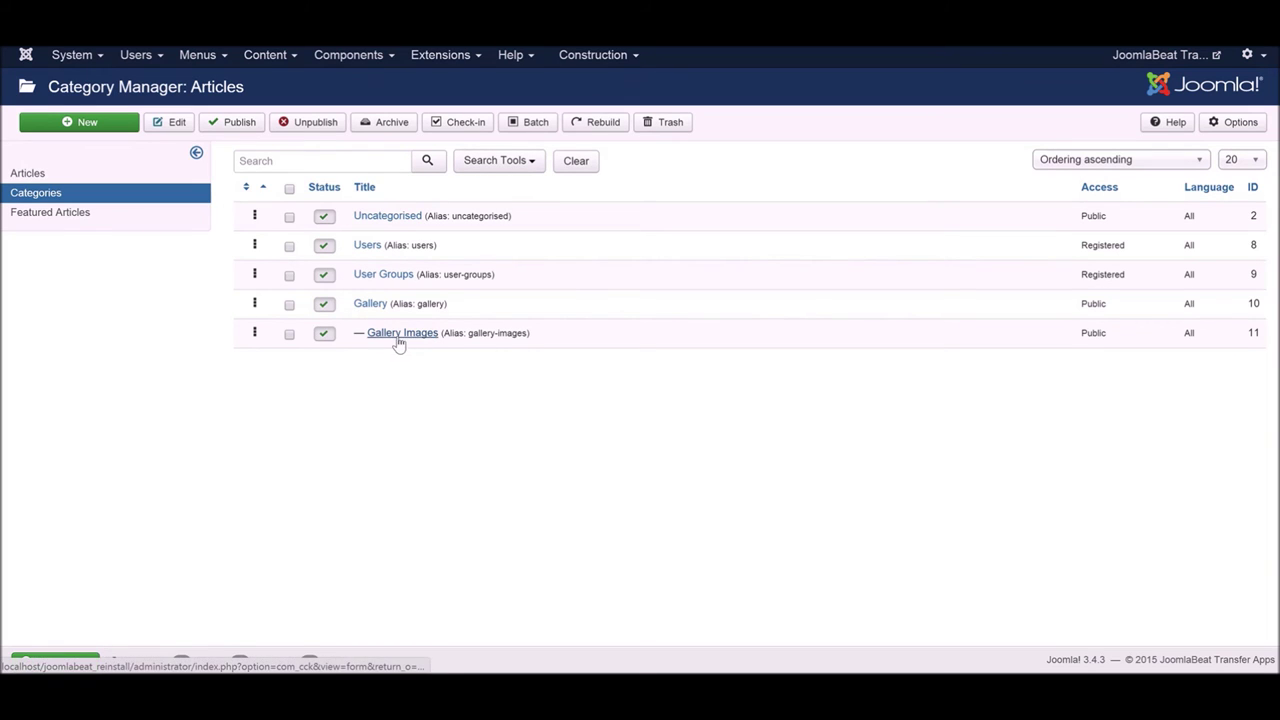
click(285, 60)
click(283, 81)
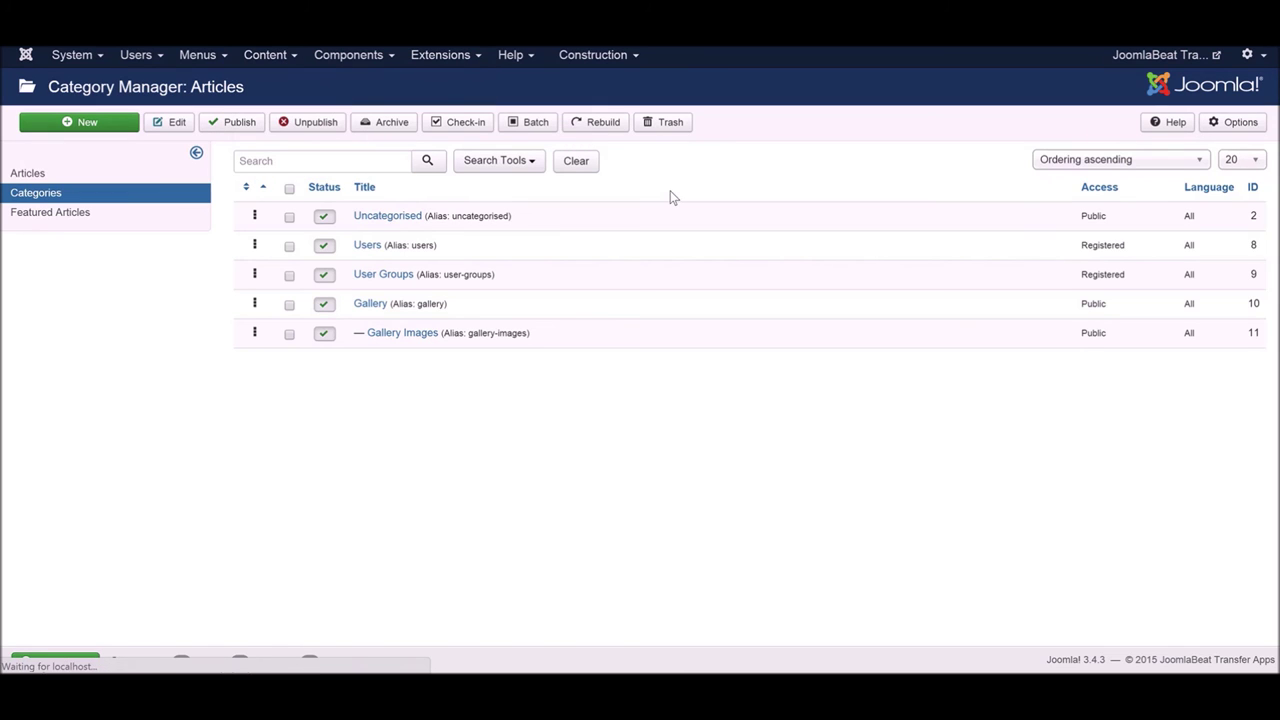
Start a new Gallery Item entry, select its Snippet field, then cancel it unsaved.
click(69, 131)
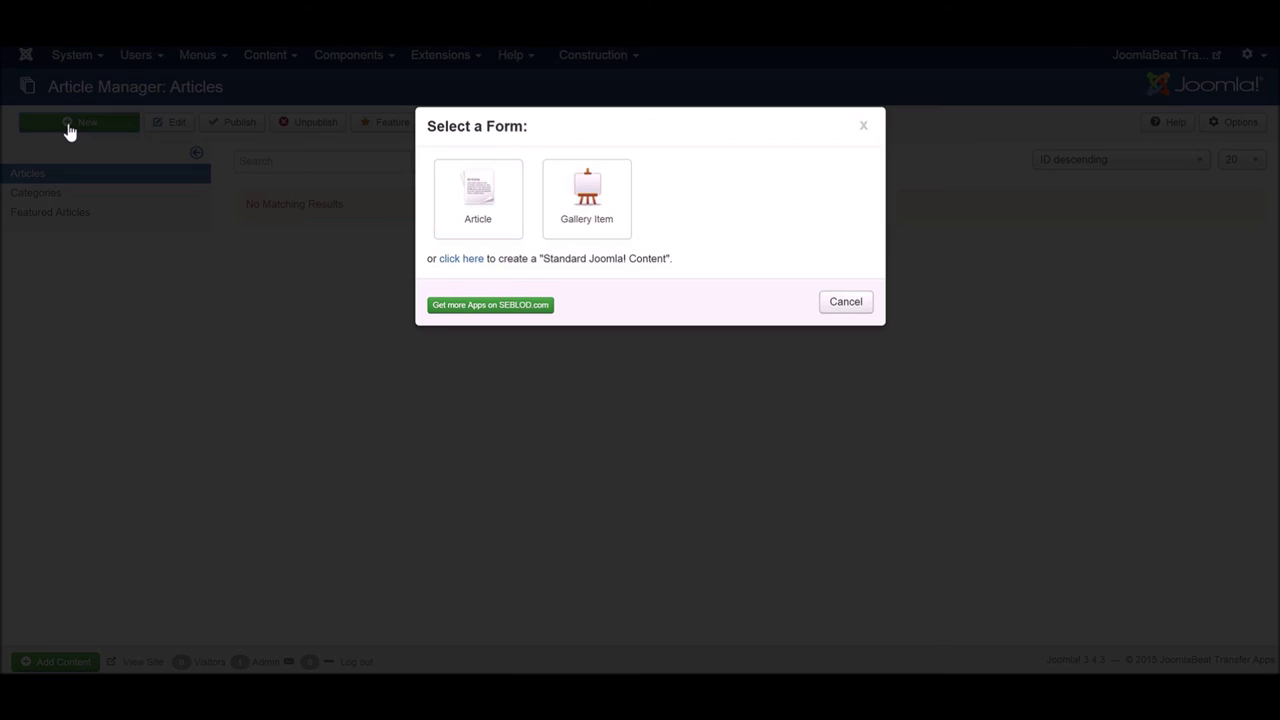
click(580, 195)
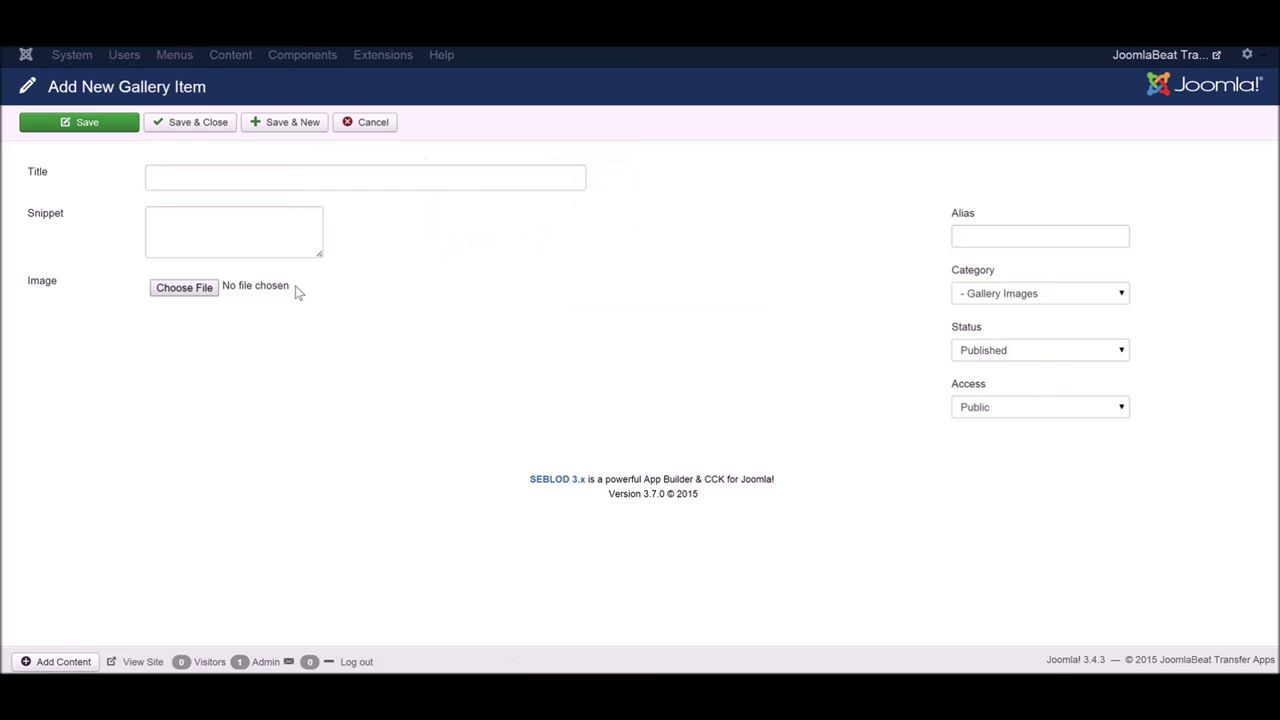
click(207, 228)
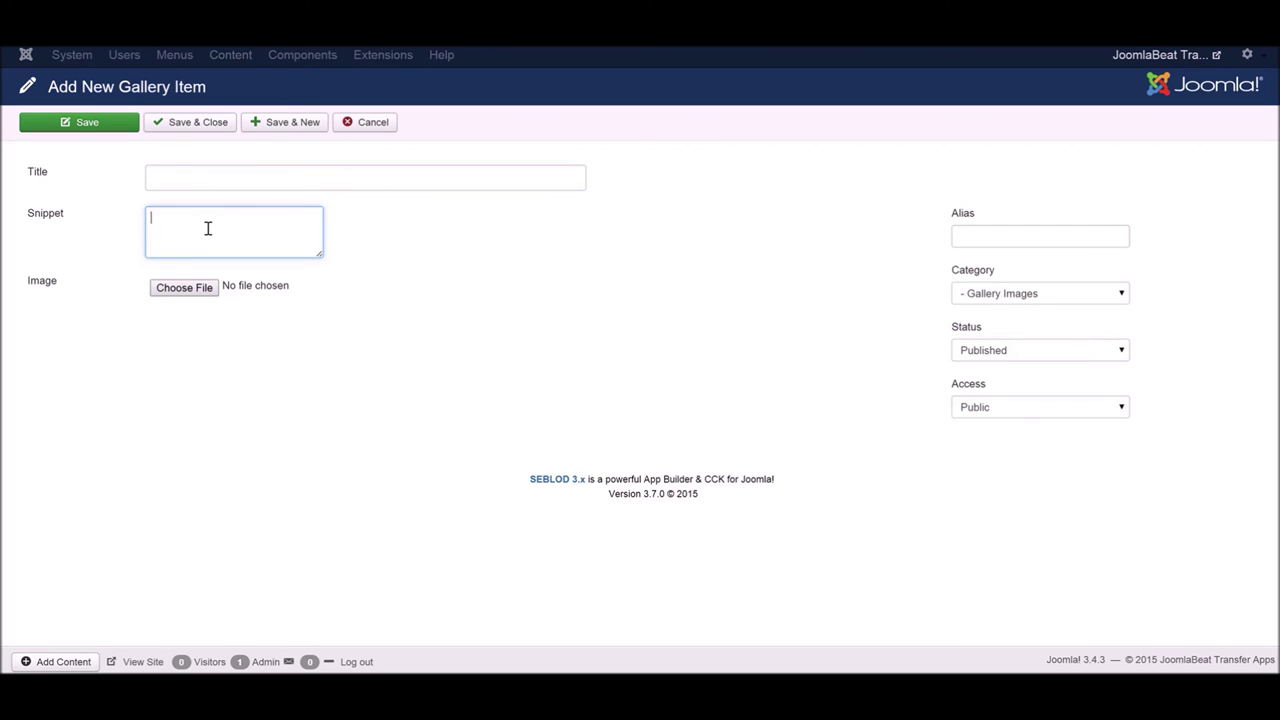
click(368, 124)
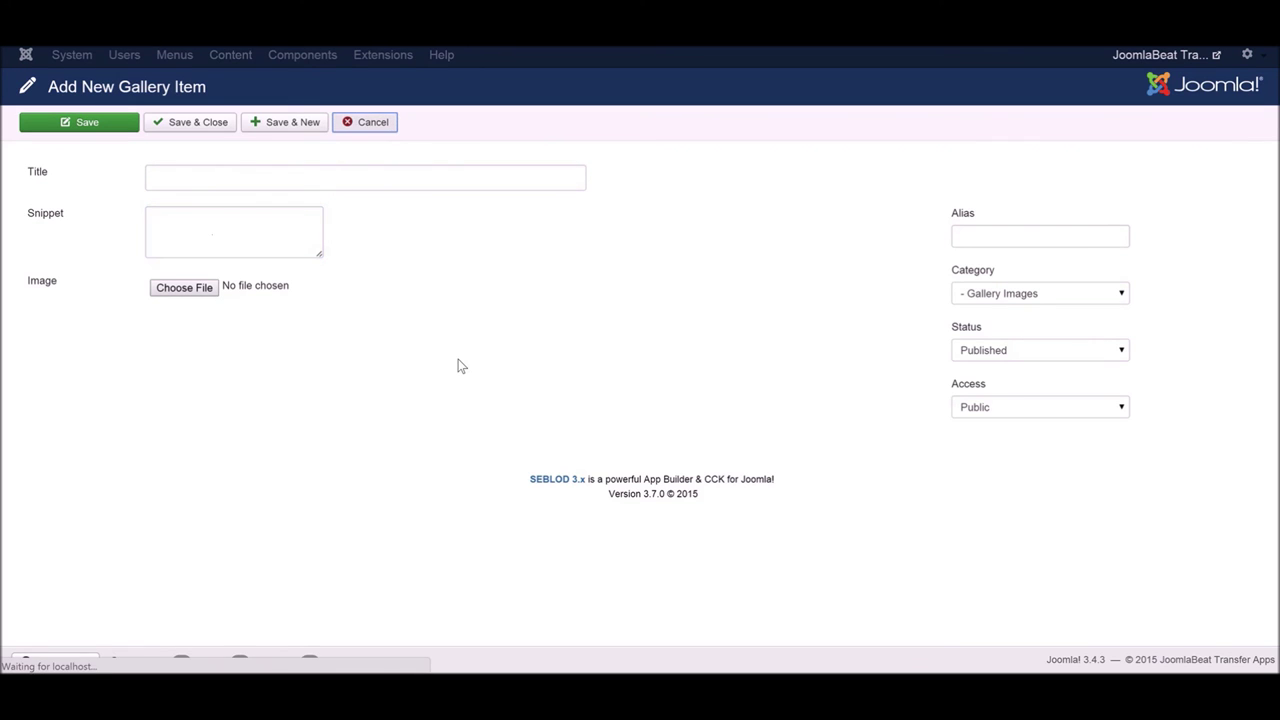